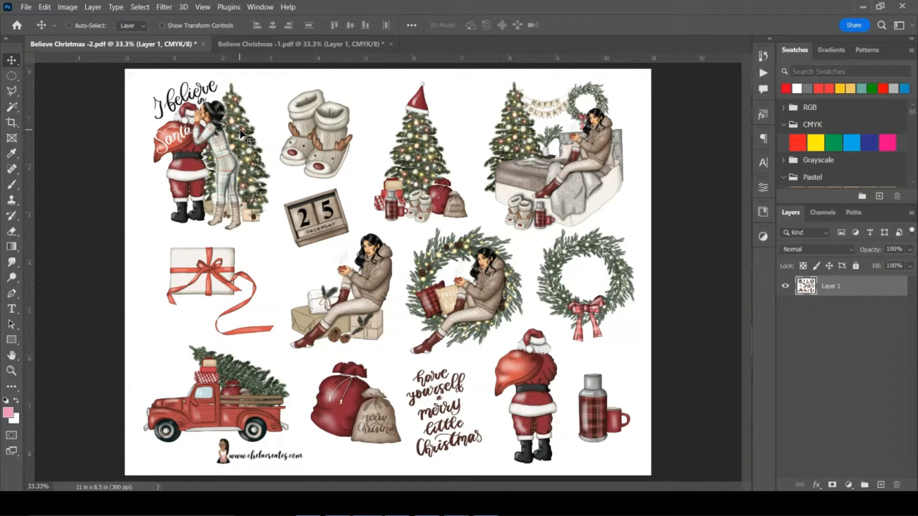
# In Believe Christmas -1.pdf, select the white page background around the artwork with the Magic Wand and delete it.
pyautogui.click(251, 44)
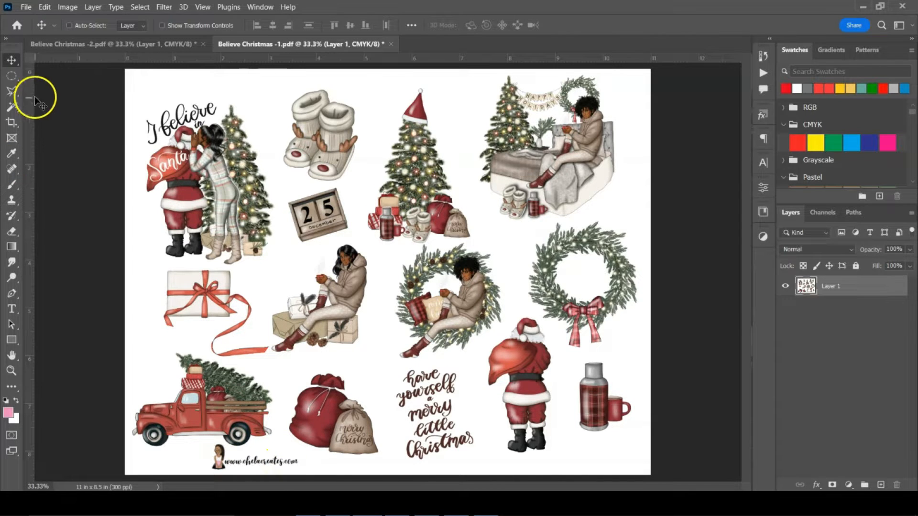
pyautogui.click(16, 108)
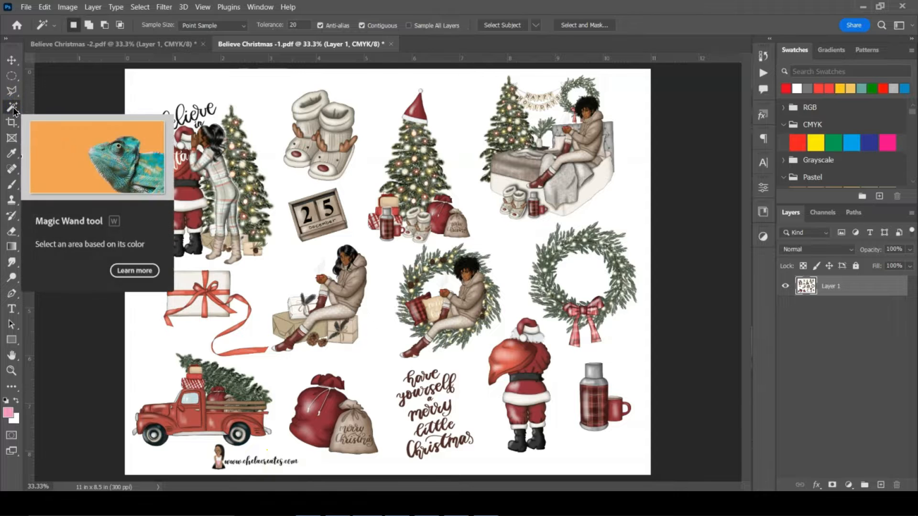
pyautogui.click(269, 99)
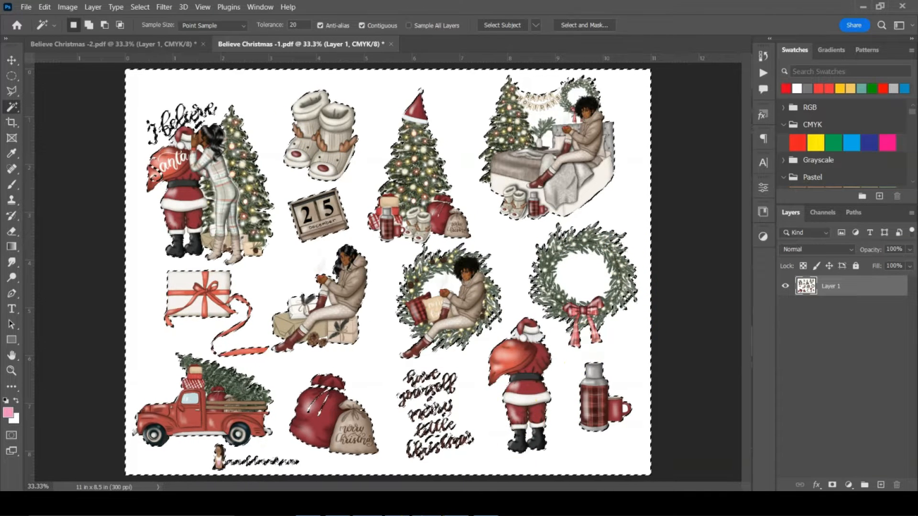
pyautogui.hotkey('ctrl', '+')
pyautogui.hotkey('ctrl', '+')
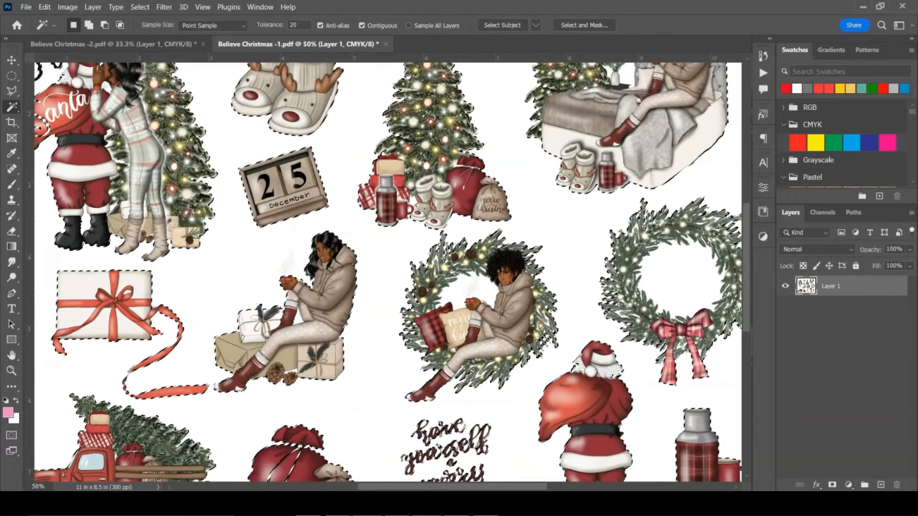
pyautogui.hotkey('ctrl', '-')
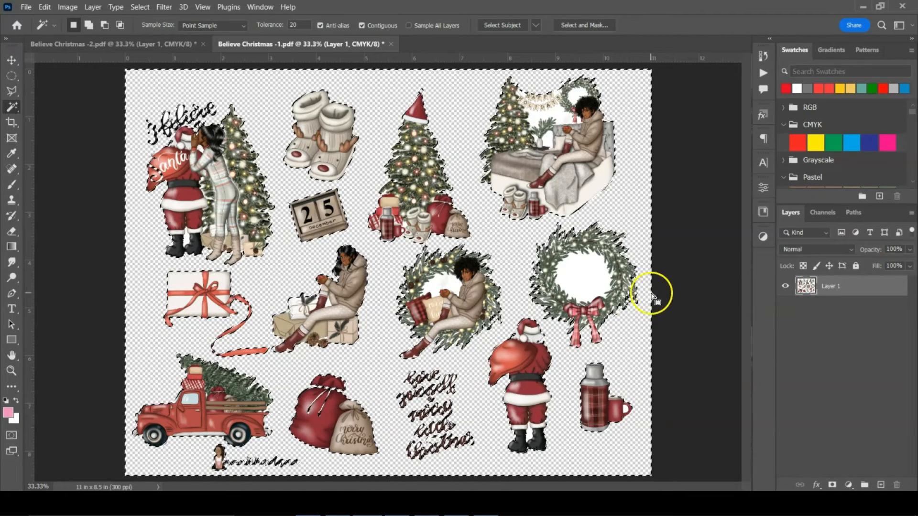
# Delete the white centres of the plain wreath with the bow and the wreath with the seated woman.
pyautogui.keyDown('shift'); pyautogui.click(576, 268); pyautogui.keyUp('shift')
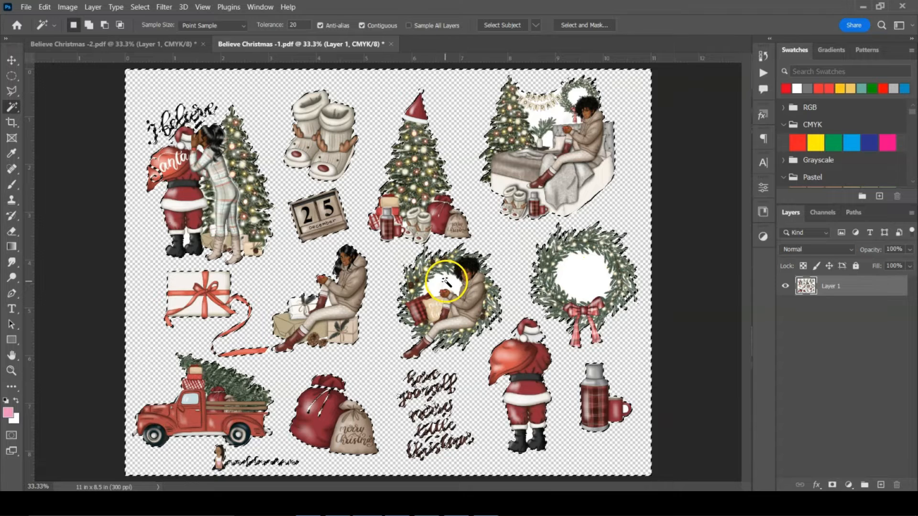
pyautogui.hotkey('ctrl', 'd')
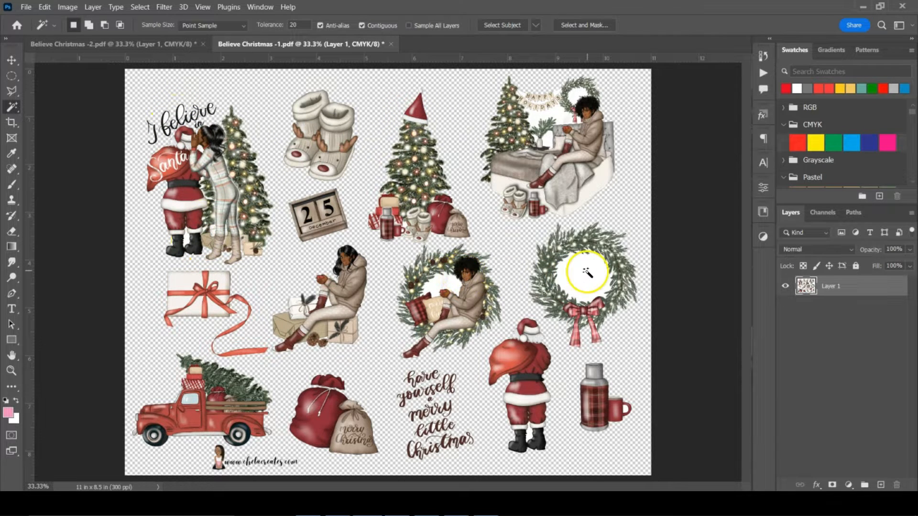
pyautogui.click(587, 273)
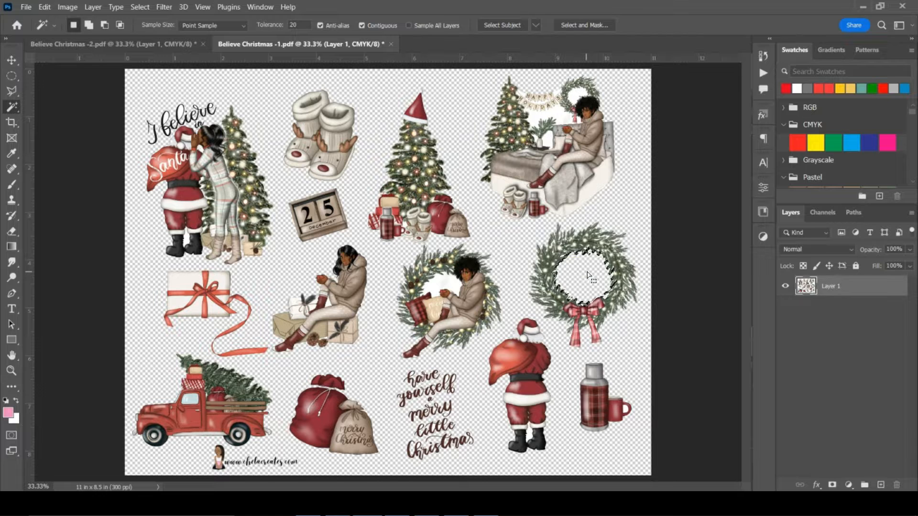
pyautogui.click(448, 292)
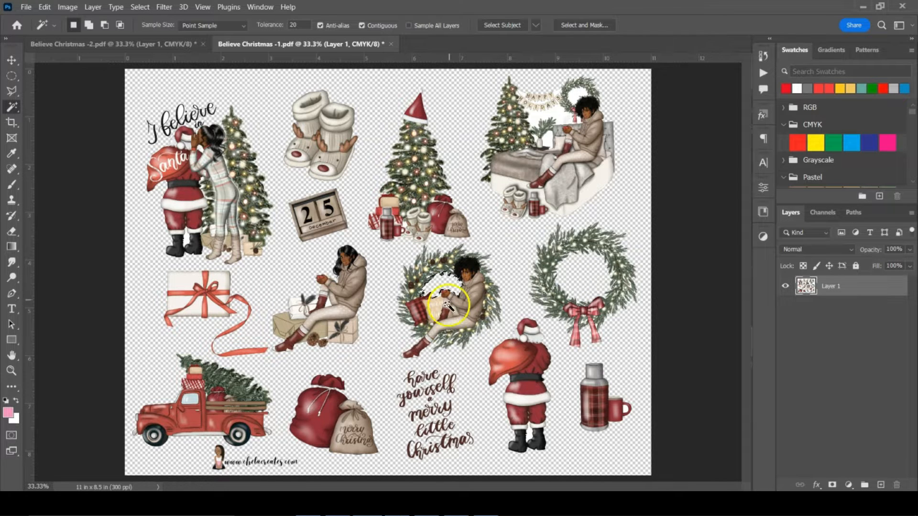
pyautogui.moveTo(308, 505)
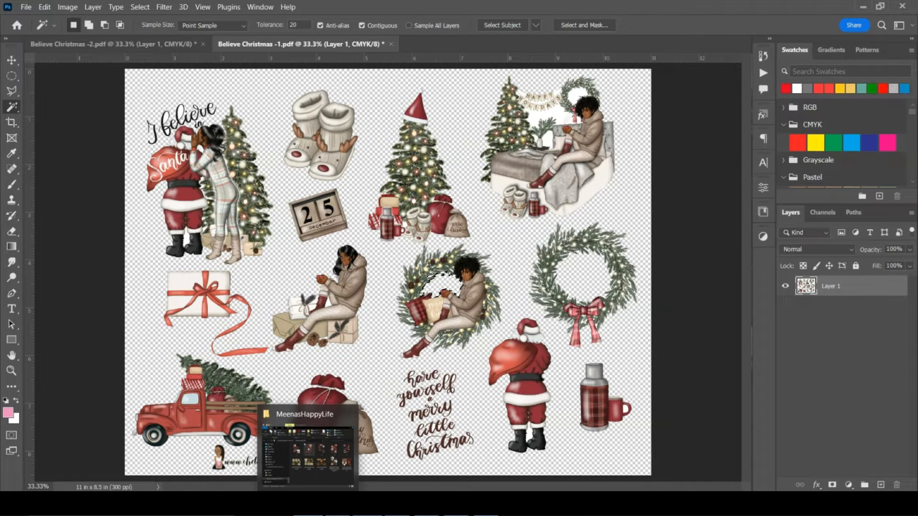
# Clear the leftover white areas enclosed within the "I believe in Santa" artwork with the Magic Wand.
pyautogui.hotkey('ctrl', '+')
pyautogui.hotkey('ctrl', '+')
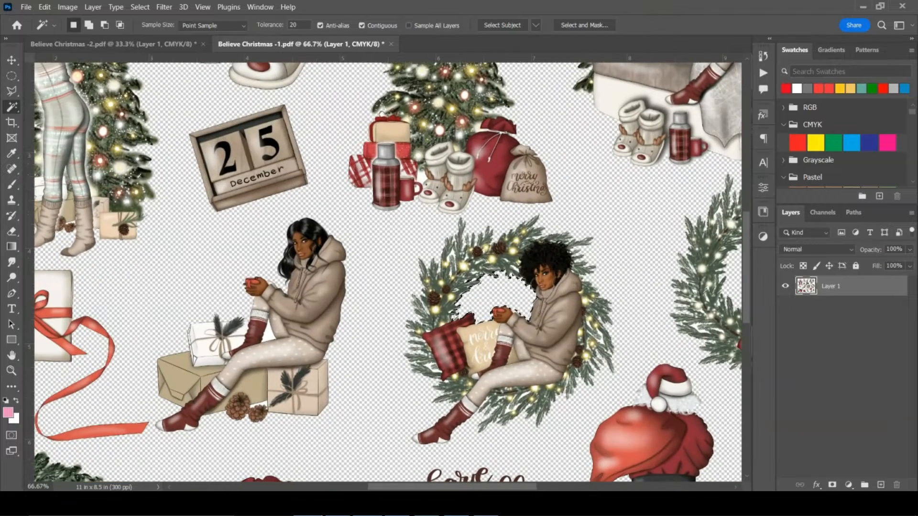
pyautogui.scroll(5, 410, 127)
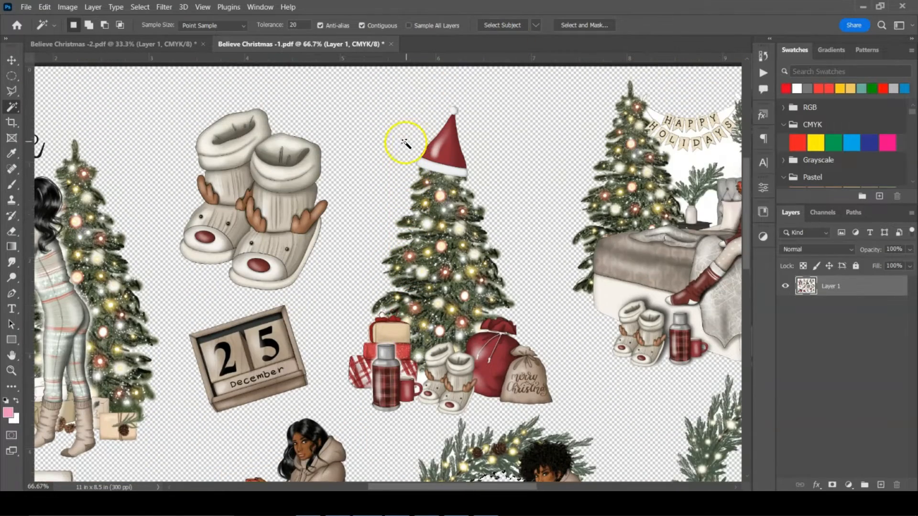
pyautogui.scroll(1, 405, 143)
pyautogui.moveTo(524, 487); pyautogui.dragTo(456, 487)
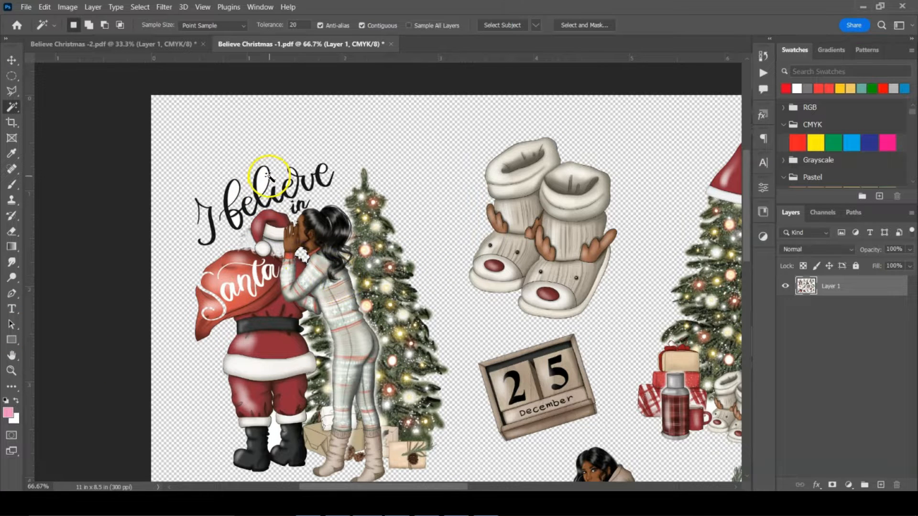
pyautogui.click(236, 221)
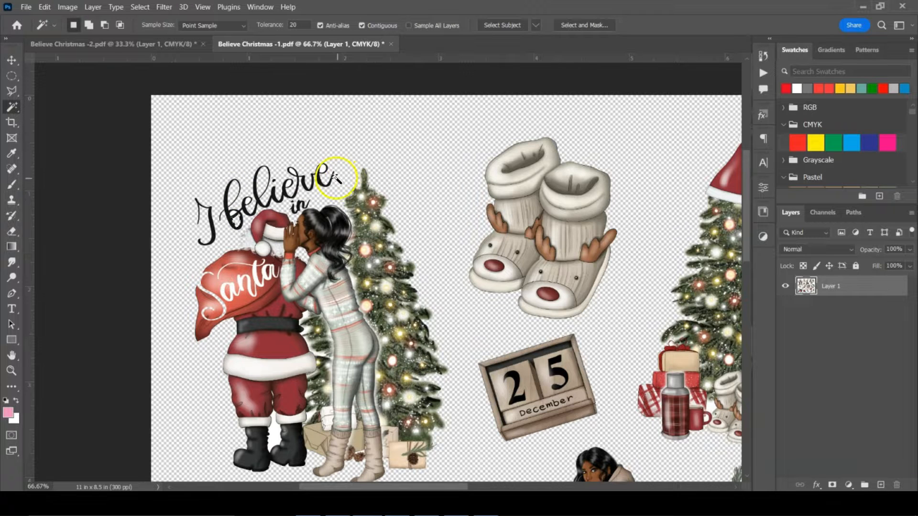
pyautogui.scroll(-3, 375, 260)
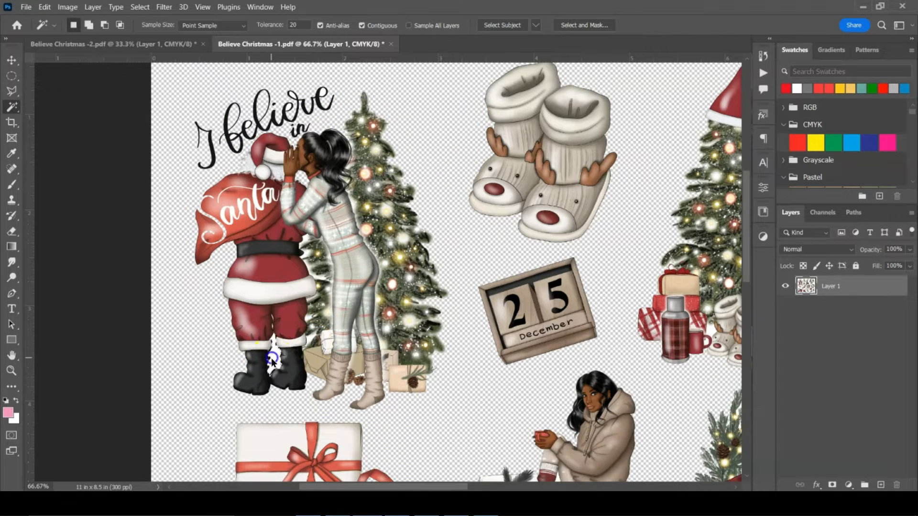
# Select the enclosed white gap above the pinecones beside the seated woman's gift boxes with the Magic Wand.
pyautogui.scroll(-5, 293, 368)
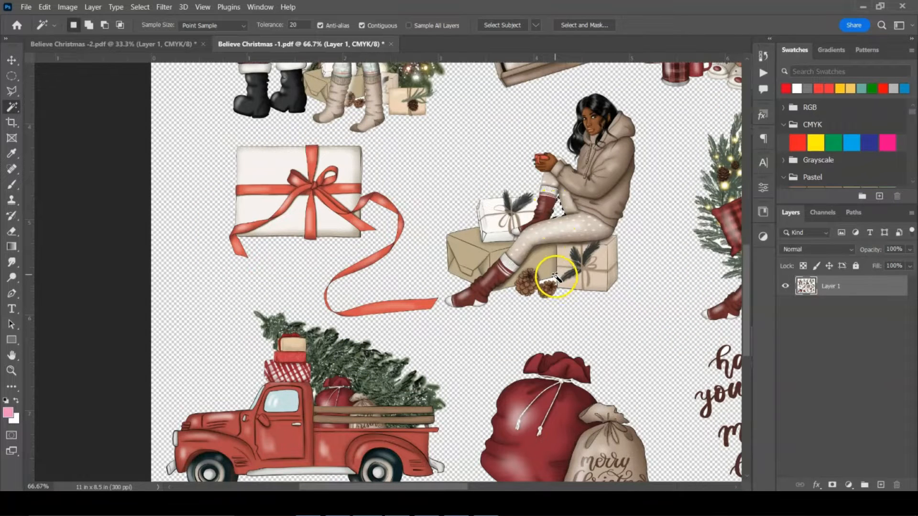
pyautogui.click(553, 279)
pyautogui.scroll(-3, 519, 287)
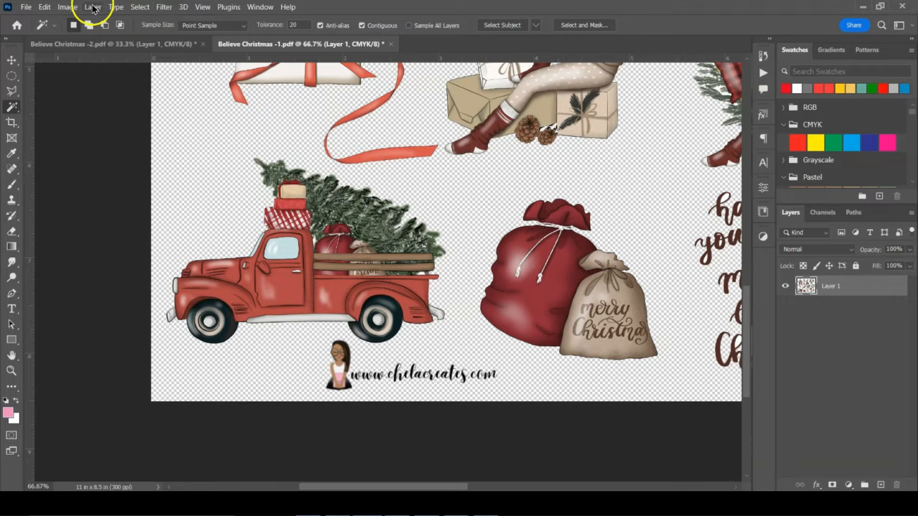
# Outline the character and website watermark below the red truck with the Polygonal Lasso, cut it out and deselect.
pyautogui.scroll(1, 434, 236)
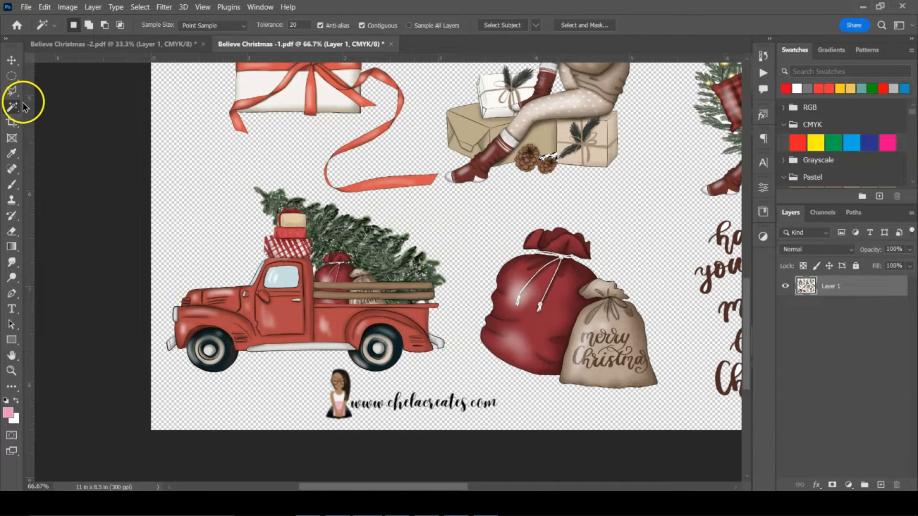
pyautogui.click(12, 90)
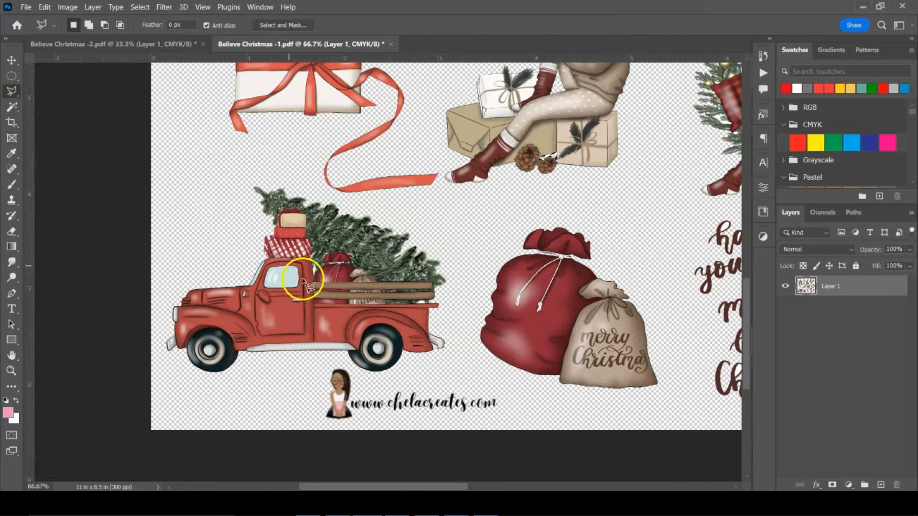
pyautogui.click(324, 359)
pyautogui.click(400, 385)
pyautogui.click(497, 388)
pyautogui.click(500, 412)
pyautogui.click(400, 419)
pyautogui.click(368, 424)
pyautogui.click(305, 425)
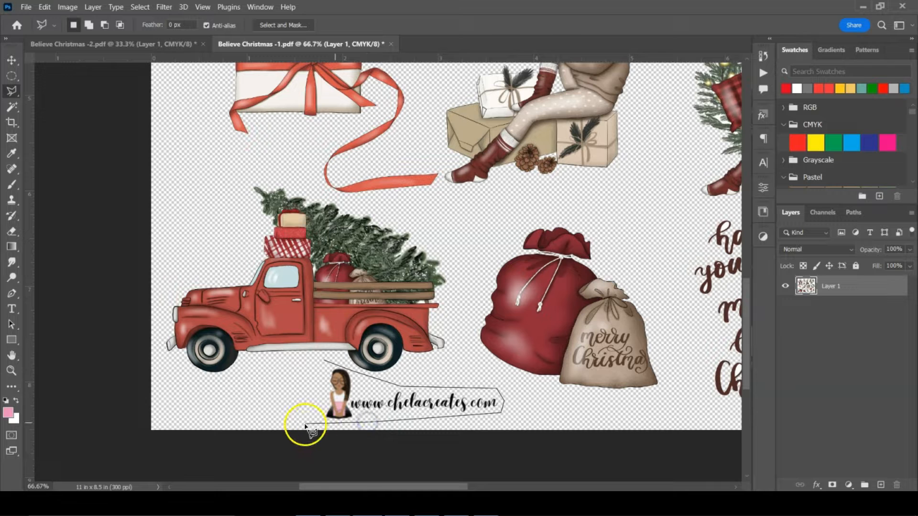
pyautogui.click(314, 373)
pyautogui.click(324, 361)
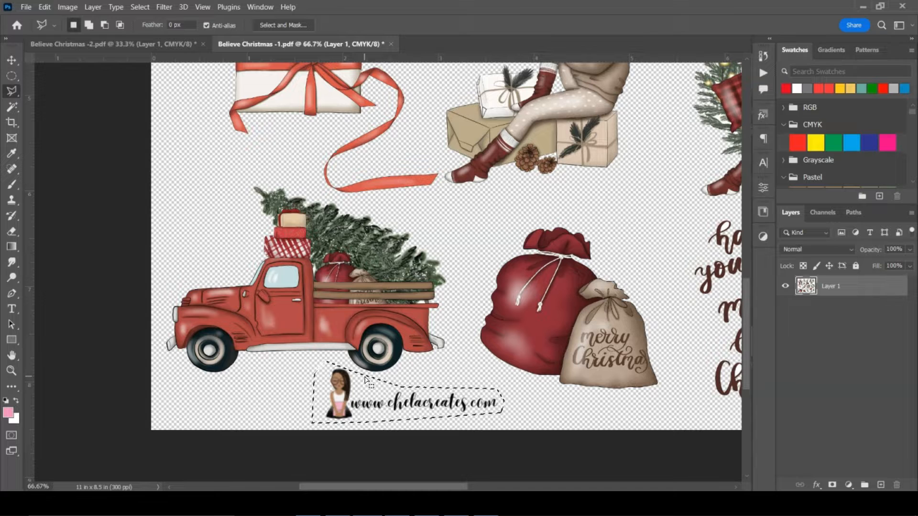
pyautogui.hotkey('ctrl', 'x')
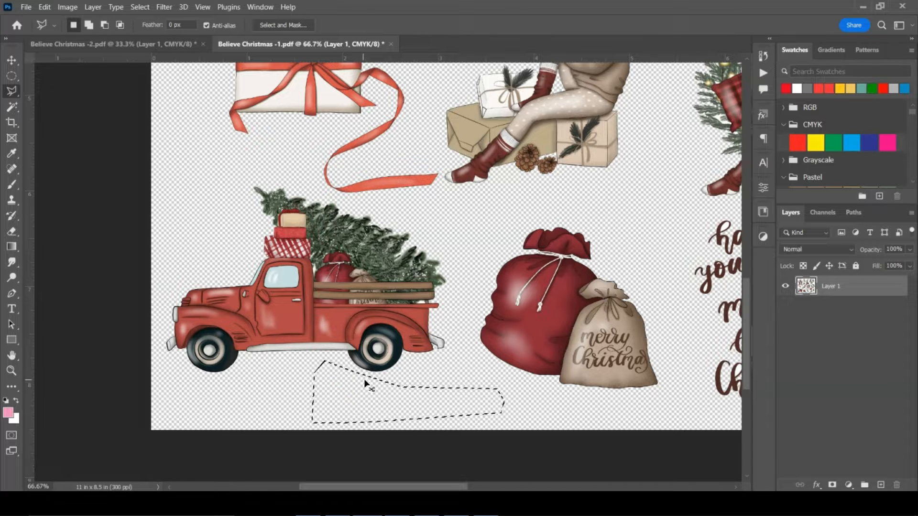
pyautogui.click(351, 375)
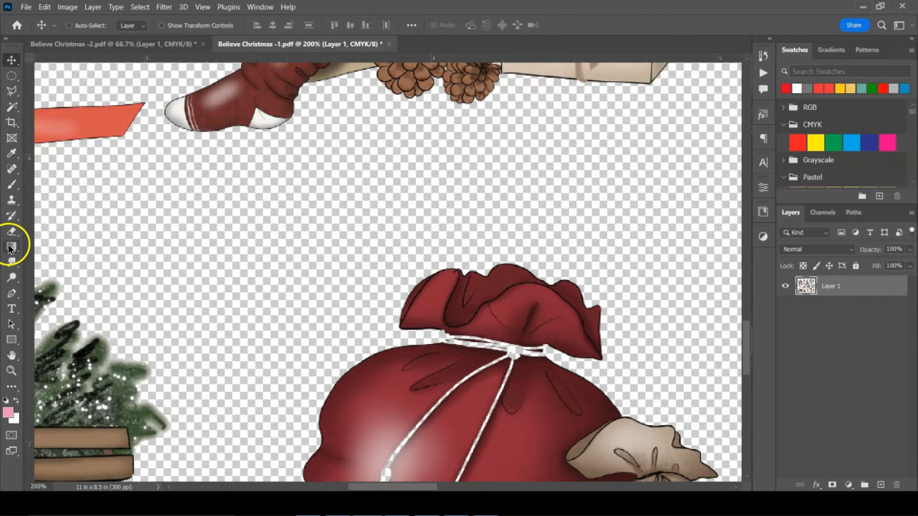
# Outline the red sack's white drawstring, including its tie and both hanging ends, with the Polygonal Lasso.
pyautogui.click(12, 90)
pyautogui.click(444, 329)
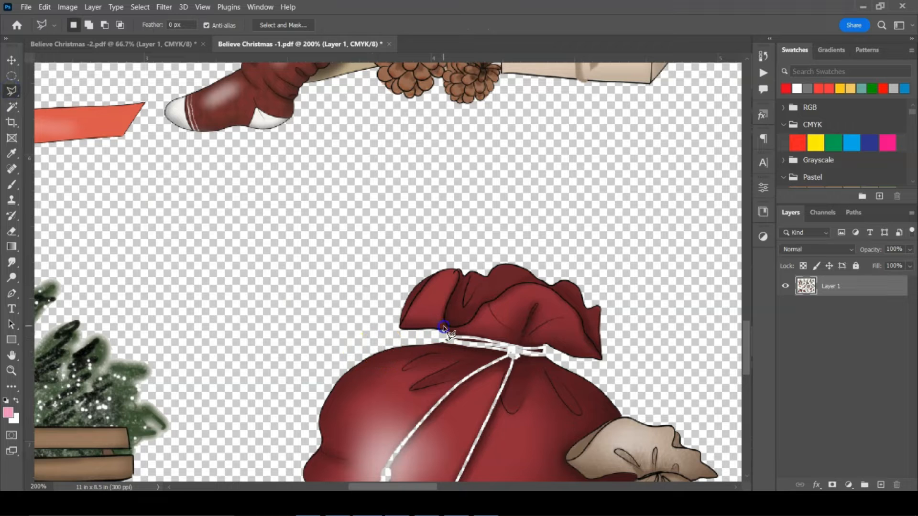
pyautogui.click(444, 349)
pyautogui.scroll(-3, 361, 461)
pyautogui.click(362, 356)
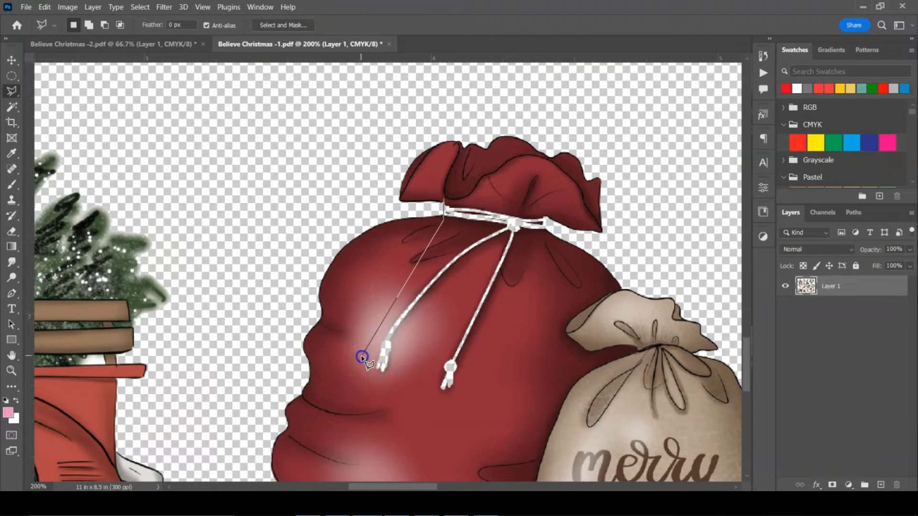
pyautogui.click(380, 385)
pyautogui.click(479, 406)
pyautogui.click(550, 255)
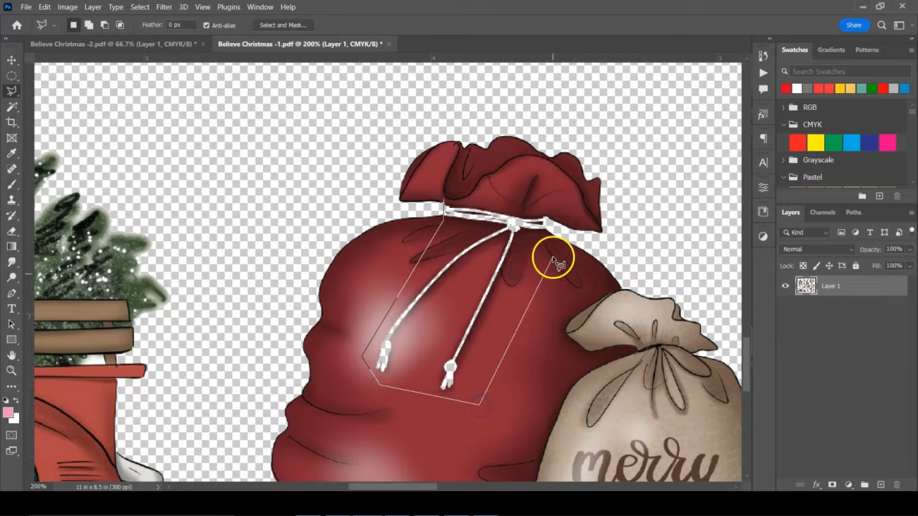
pyautogui.click(545, 227)
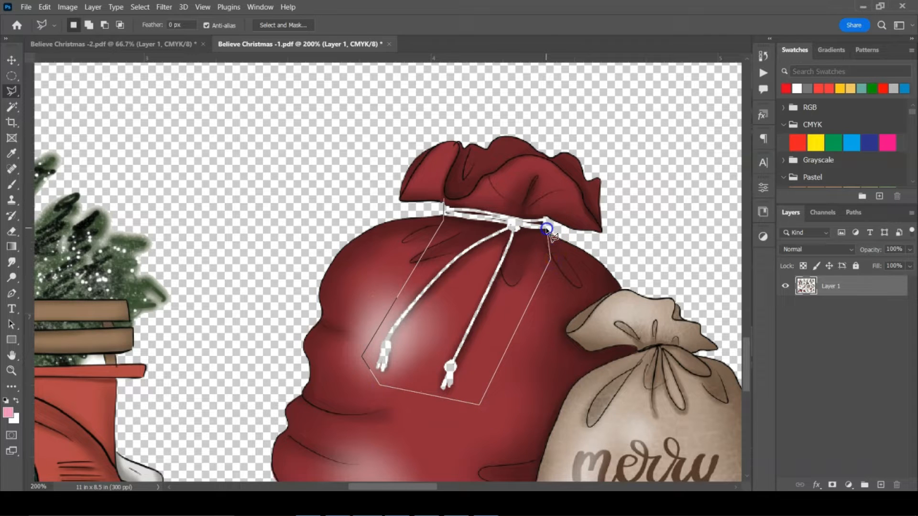
pyautogui.click(542, 212)
pyautogui.click(445, 203)
# Add a new empty layer above the artwork while keeping the sack drawstring selection.
pyautogui.click(871, 320)
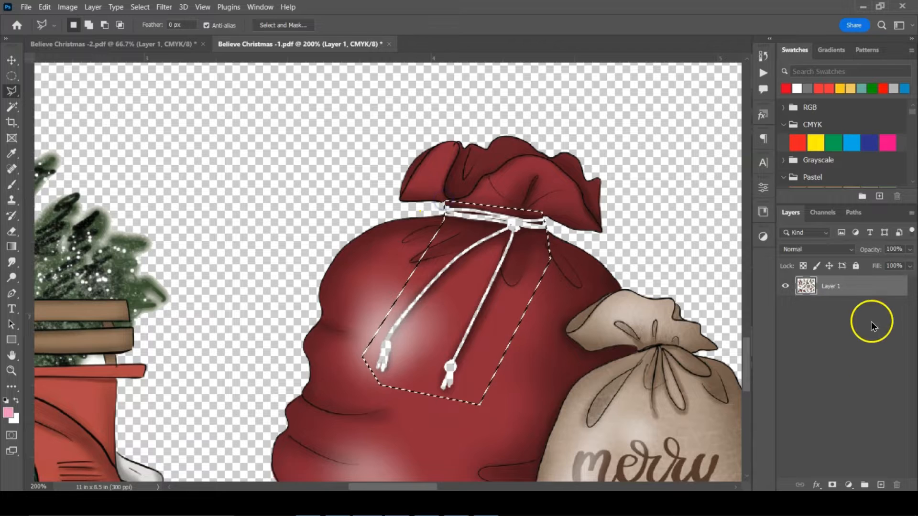
pyautogui.click(881, 485)
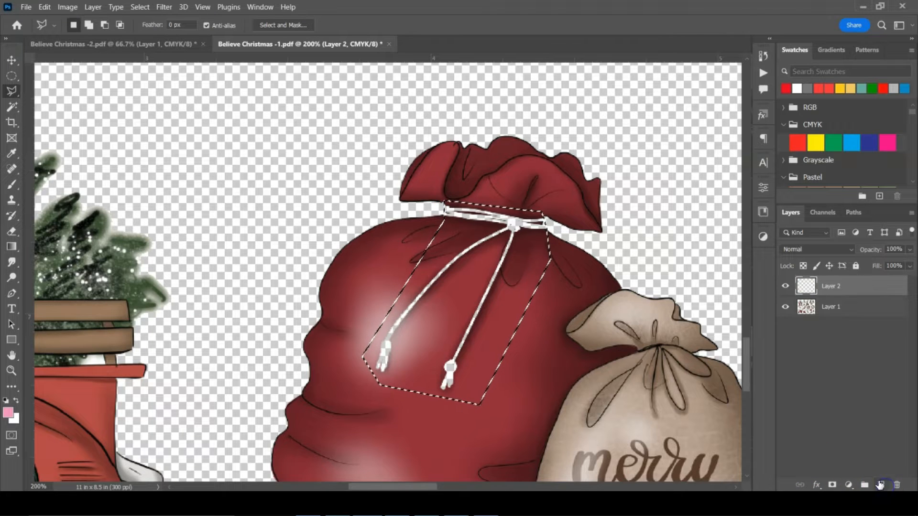
pyautogui.click(44, 8)
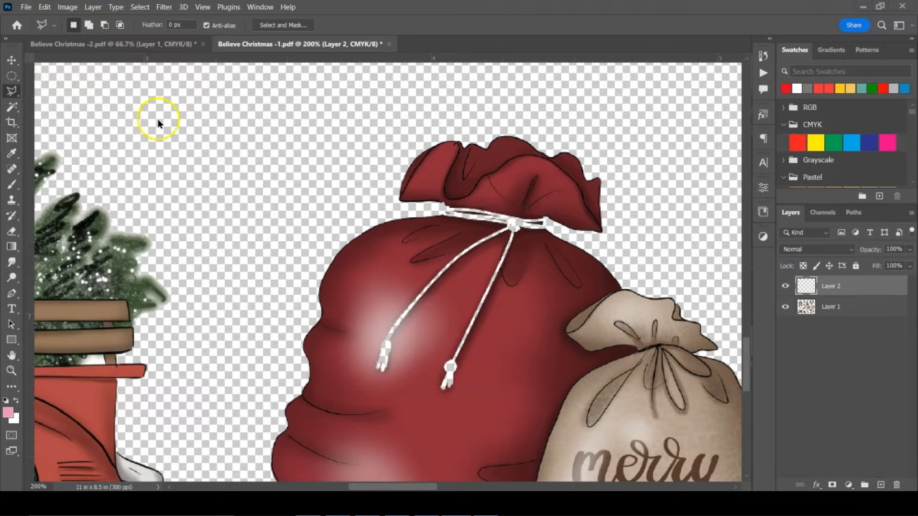
pyautogui.keyDown('ctrl'); pyautogui.click(806, 286); pyautogui.keyUp('ctrl')
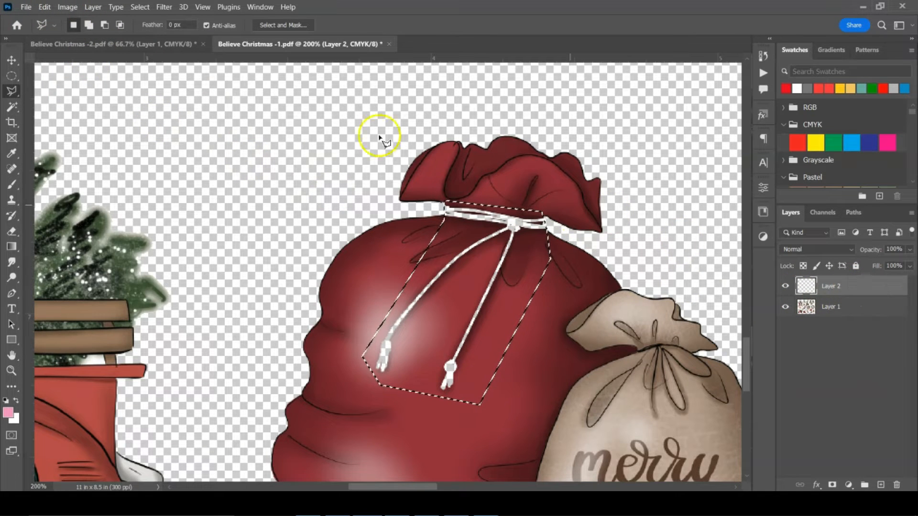
pyautogui.hotkey('ctrl', 'd')
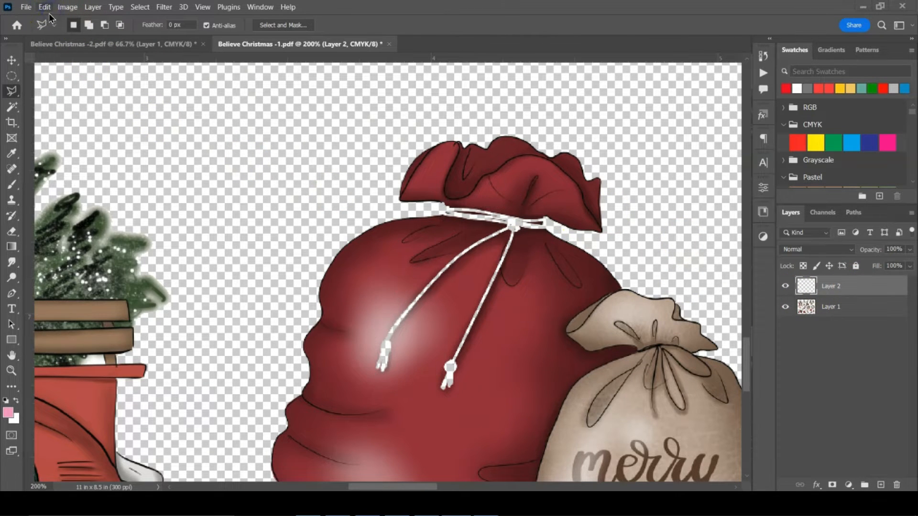
# Fill the drawstring selection with white at 100% opacity on the new layer, deselect, and move that layer beneath Layer 1.
pyautogui.click(46, 7)
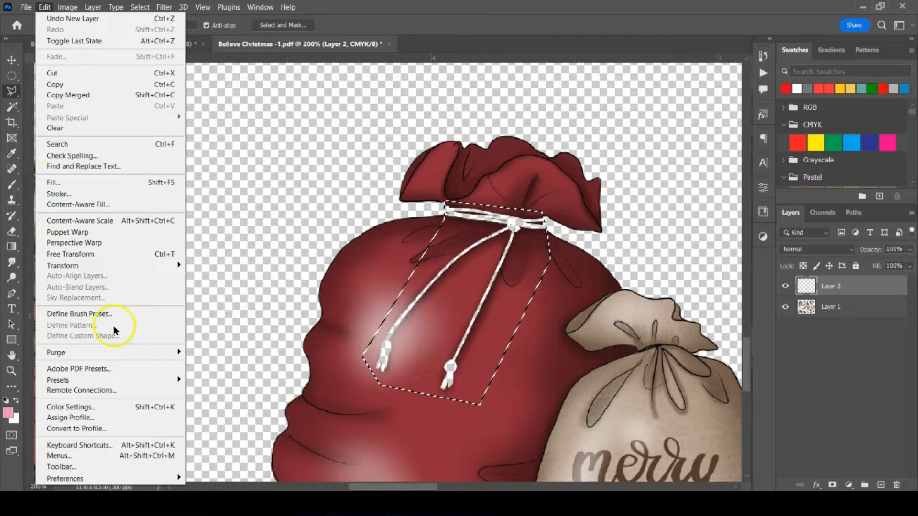
pyautogui.click(82, 184)
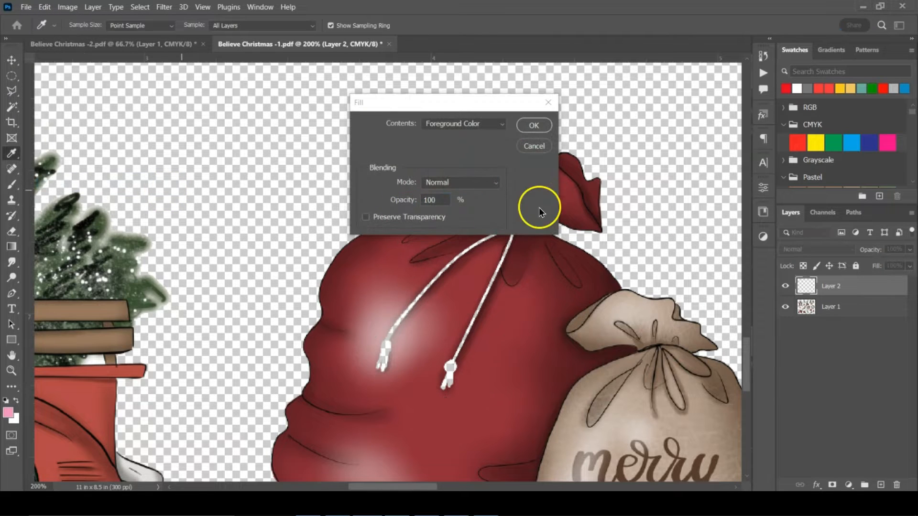
pyautogui.click(448, 131)
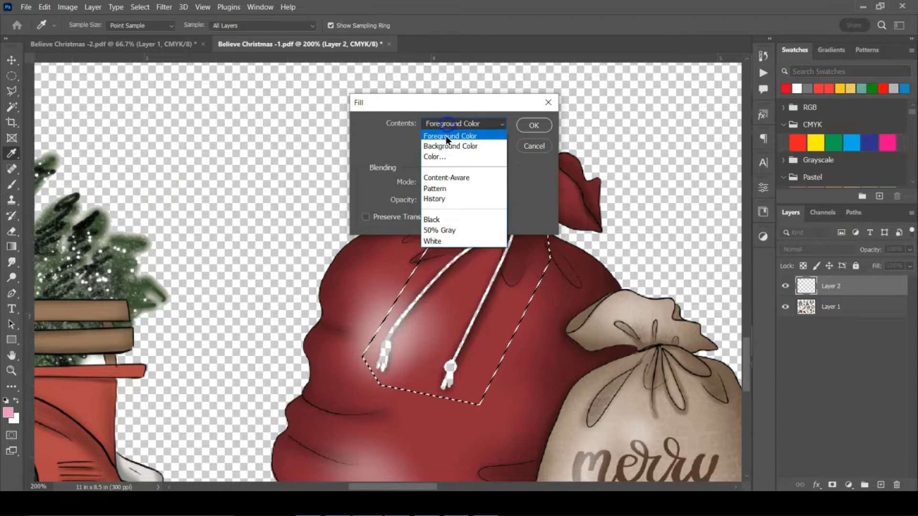
pyautogui.click(467, 238)
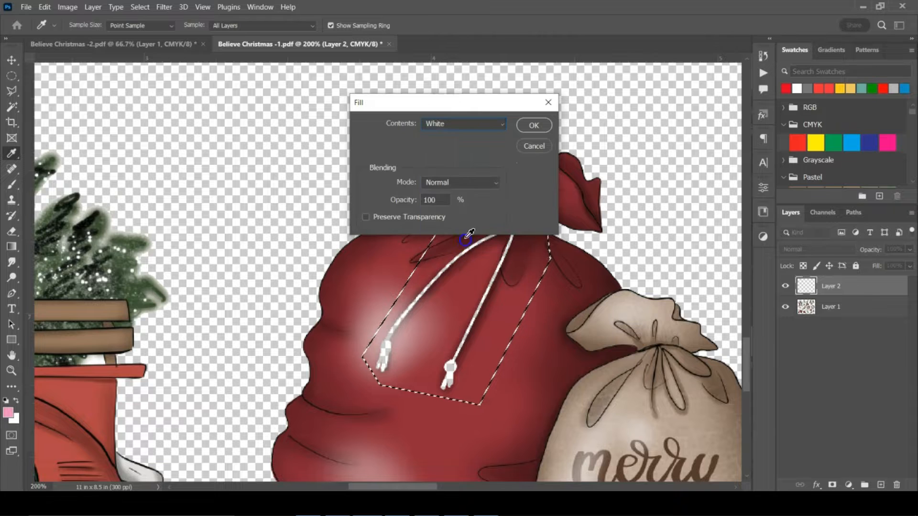
pyautogui.click(529, 126)
pyautogui.hotkey('ctrl', 'd')
pyautogui.moveTo(829, 286); pyautogui.dragTo(828, 330)
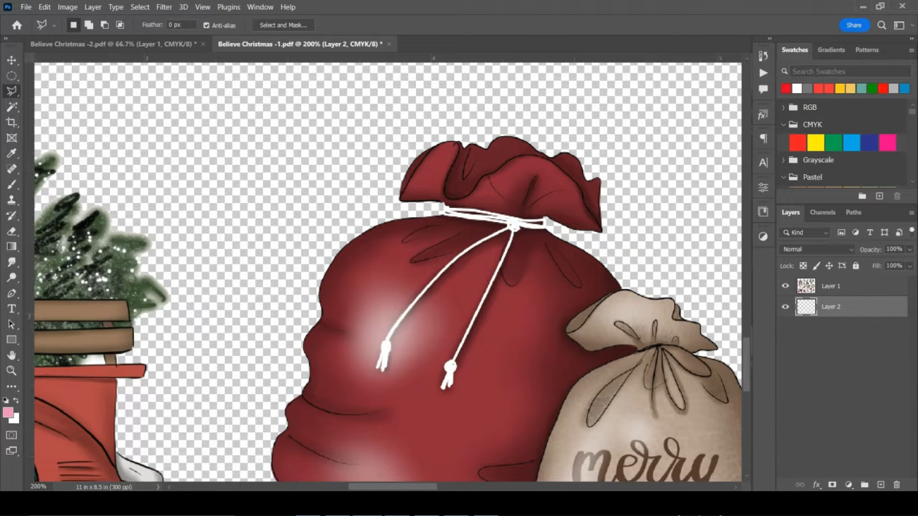
# On Layer 1, clear the white areas beside the vase and between the Happy Holidays banner and the headboard with the Magic Wand.
pyautogui.hotkey('ctrl', '-')
pyautogui.hotkey('ctrl', '-')
pyautogui.hotkey('ctrl', '-')
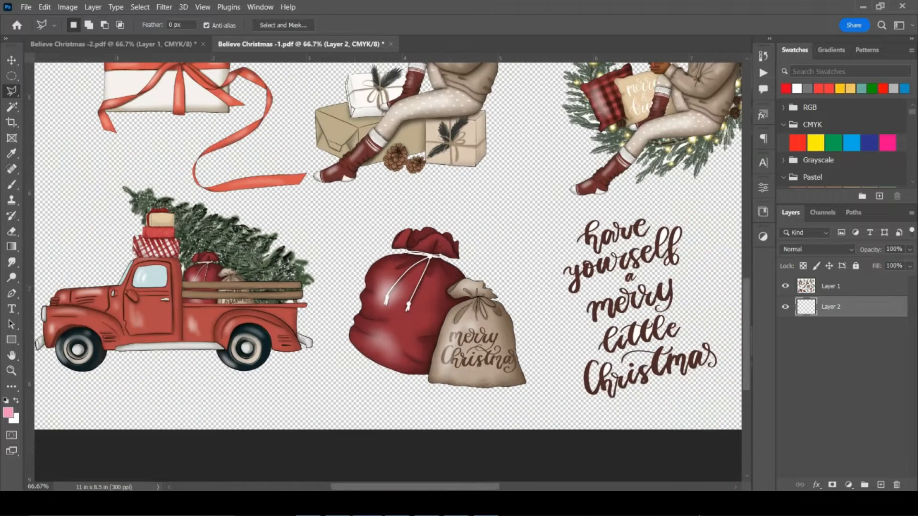
pyautogui.hotkey('ctrl', '-')
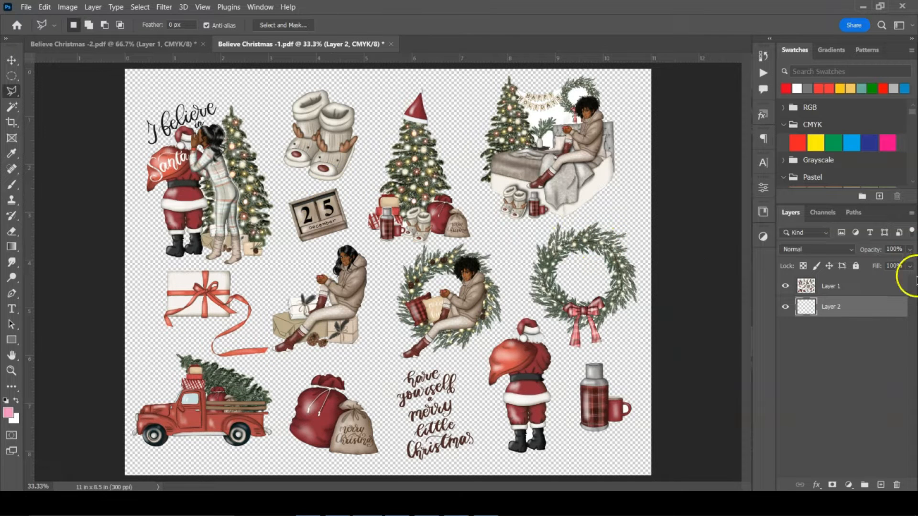
pyautogui.click(834, 285)
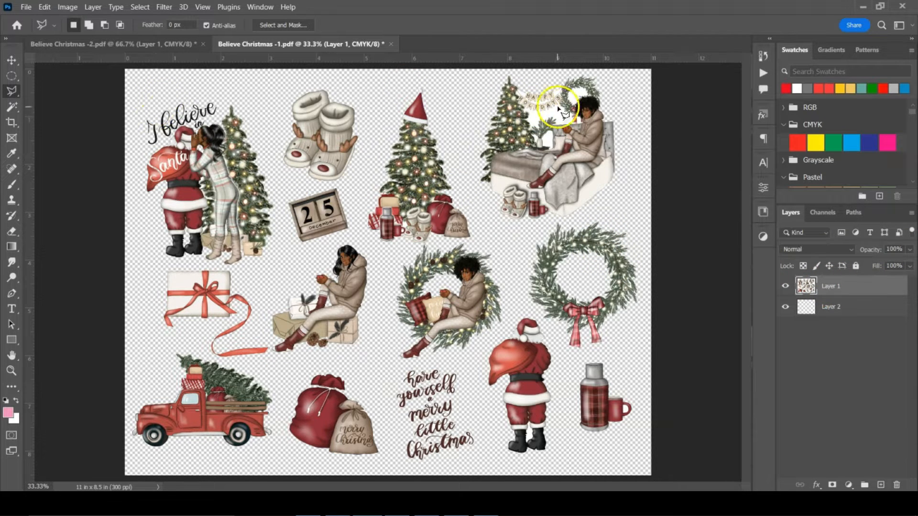
pyautogui.click(12, 76)
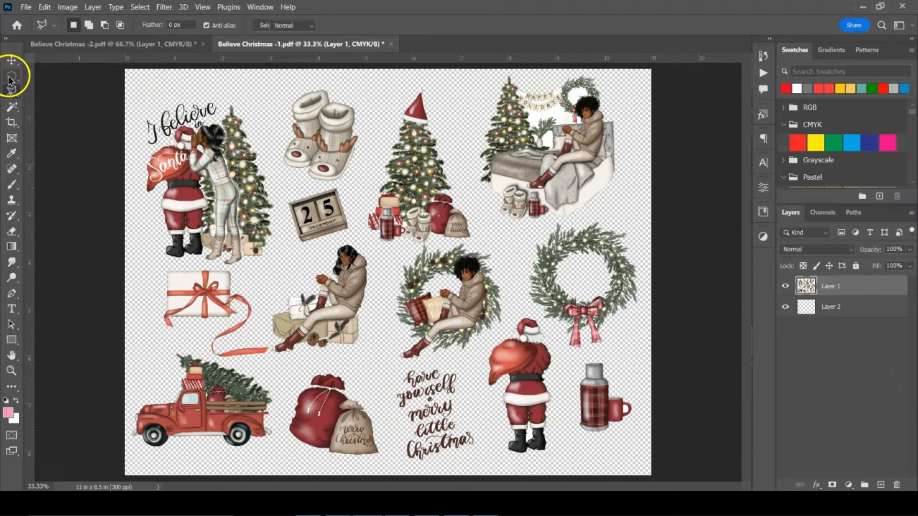
pyautogui.click(12, 59)
pyautogui.click(14, 108)
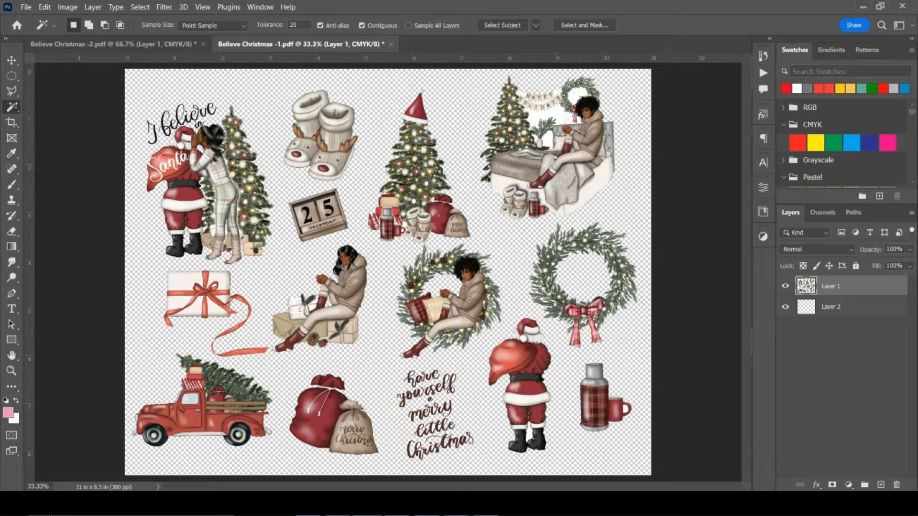
pyautogui.scroll(3, 385, 261)
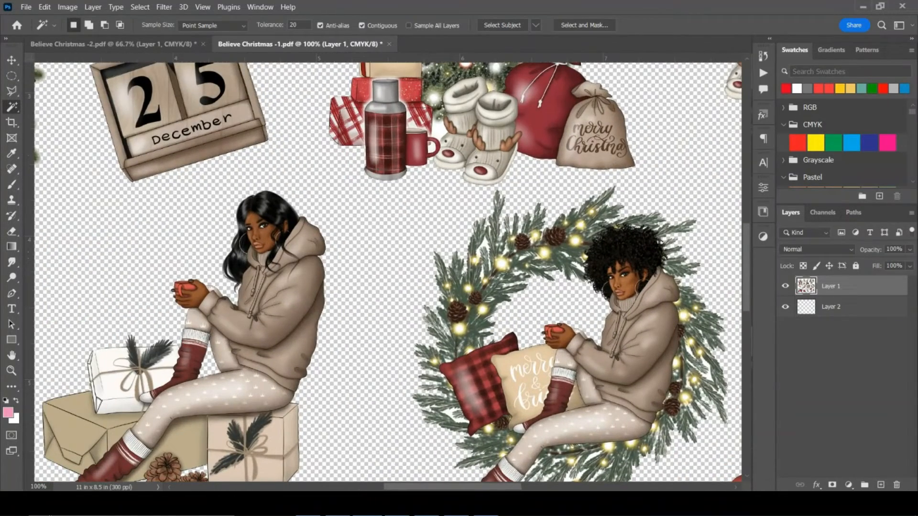
pyautogui.moveTo(476, 487); pyautogui.dragTo(582, 488)
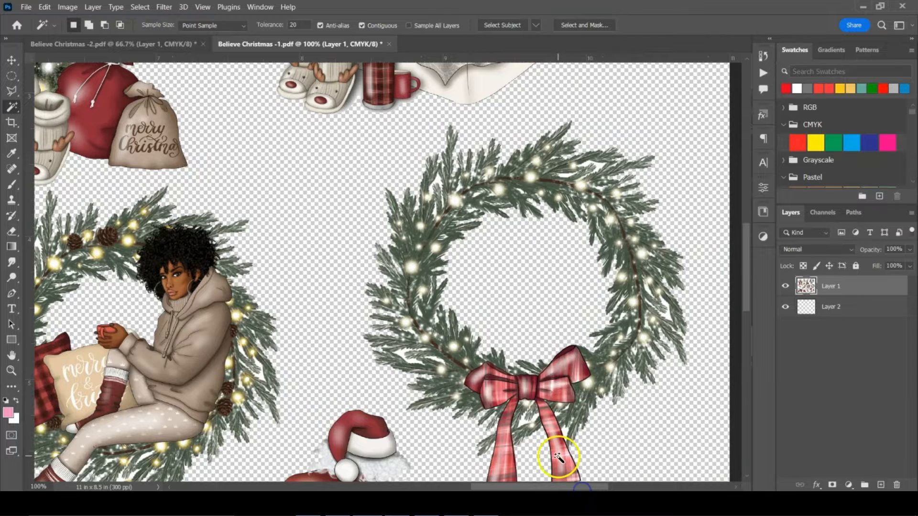
pyautogui.scroll(15, 558, 458)
pyautogui.click(420, 370)
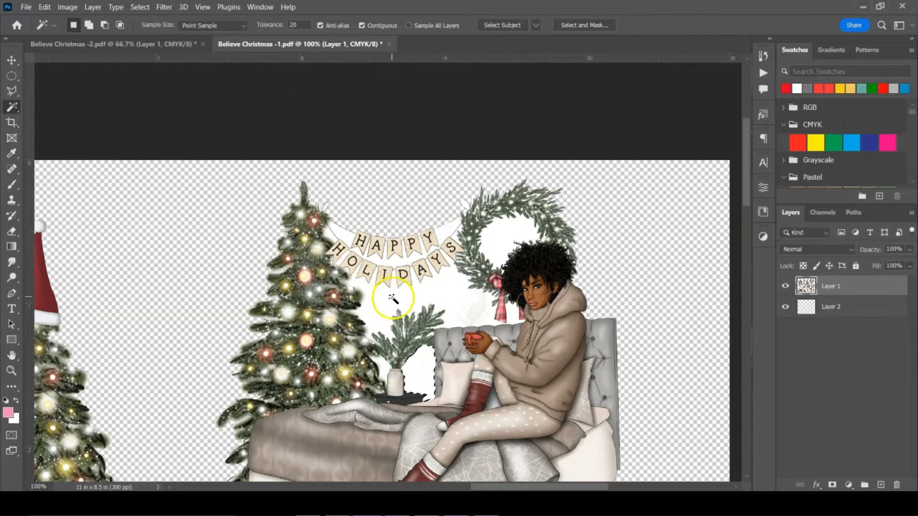
pyautogui.click(445, 291)
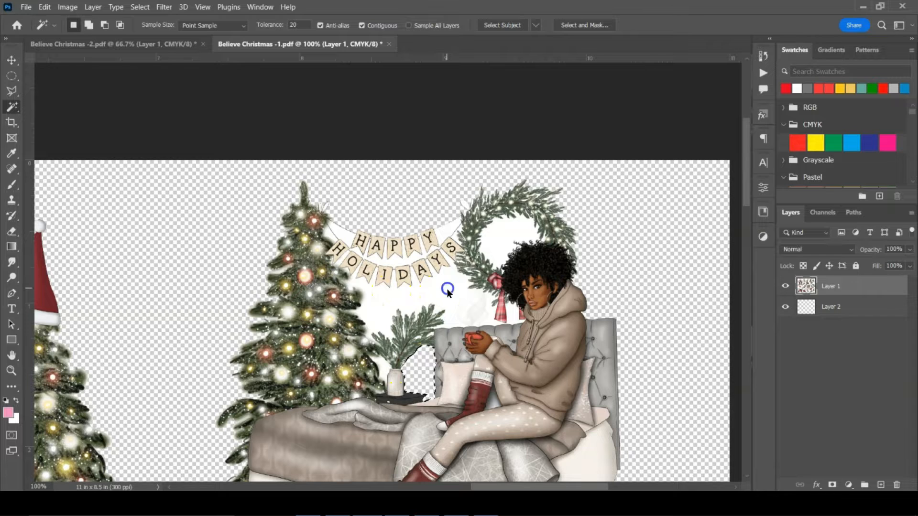
pyautogui.press('Delete')
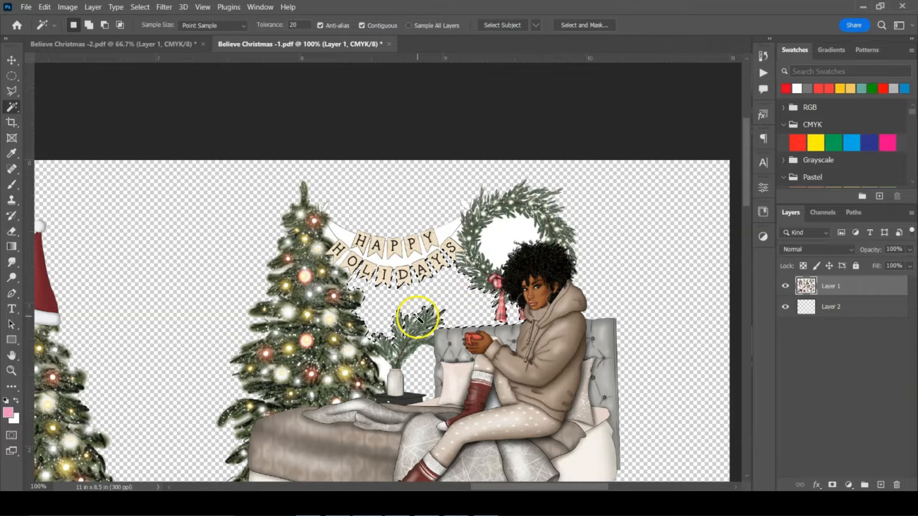
# Clear the white areas inside the Happy Holidays banner and in the centre of the wreath behind the woman.
pyautogui.click(340, 234)
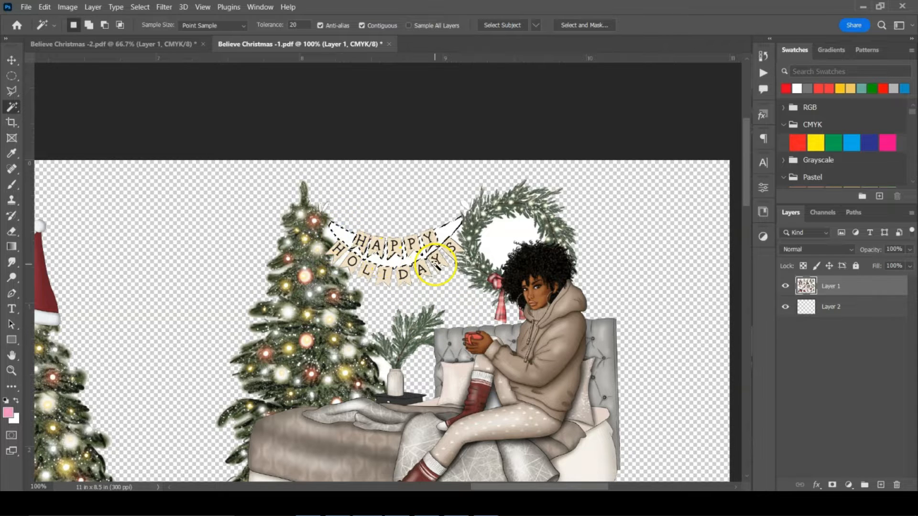
pyautogui.click(515, 235)
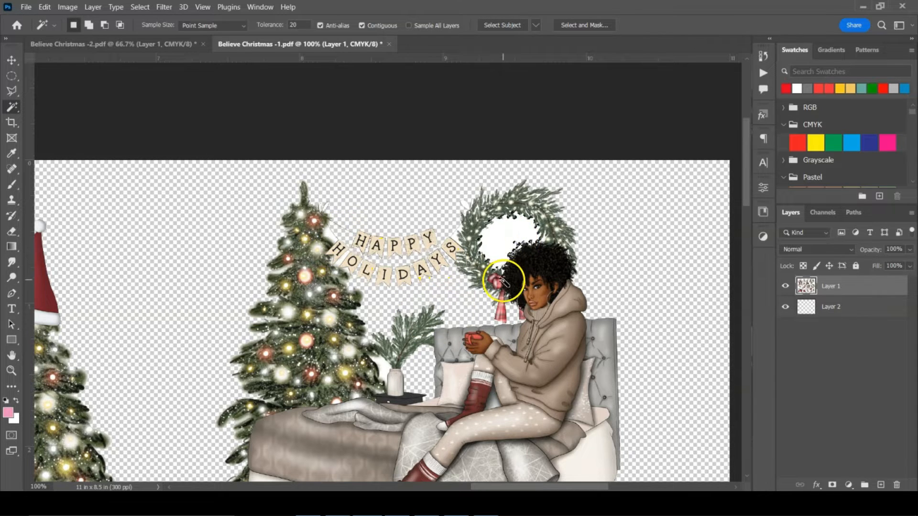
pyautogui.press('Delete')
# Clear the leftover white slivers where the banner strings meet the wreath and the Christmas tree.
pyautogui.click(466, 206)
pyautogui.press('Delete')
pyautogui.click(456, 235)
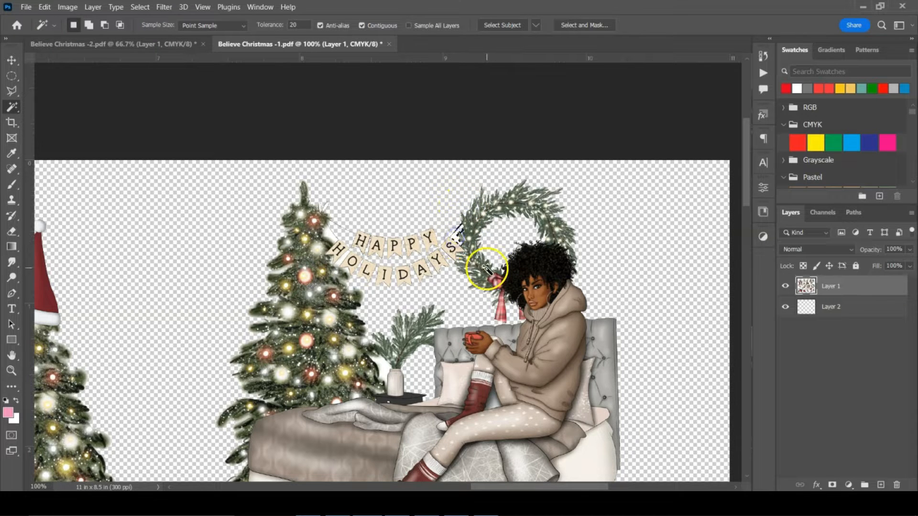
pyautogui.click(329, 233)
pyautogui.press('Delete')
pyautogui.click(338, 261)
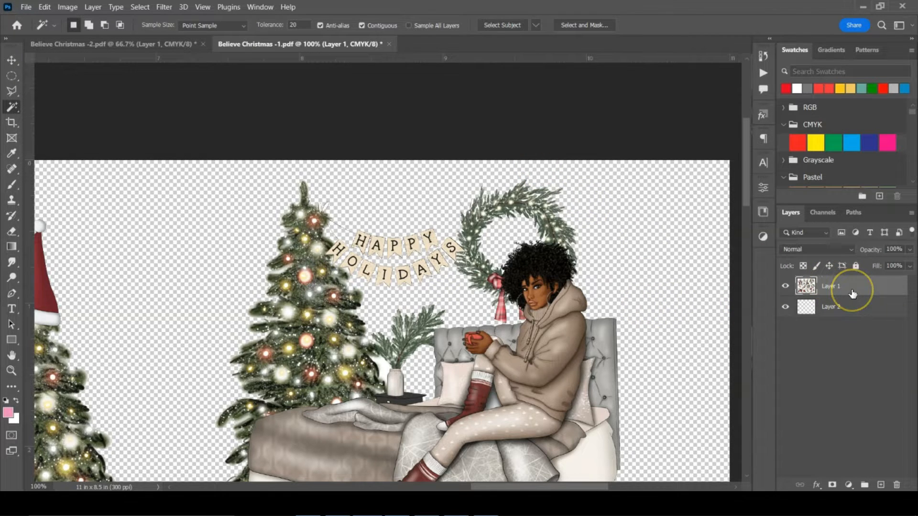
# Add an outside Stroke layer style to Layer 1 and set its colour to white (ffffff).
pyautogui.moveTo(549, 487)
pyautogui.mouseDown()
pyautogui.moveTo(297, 487)
pyautogui.moveTo(545, 486)
pyautogui.mouseUp()
pyautogui.click(93, 7)
pyautogui.moveTo(141, 119)
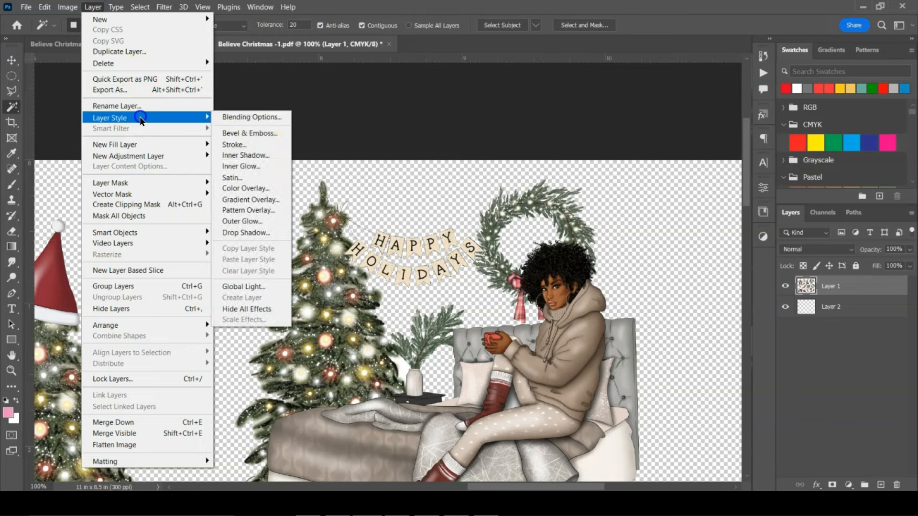
pyautogui.click(239, 145)
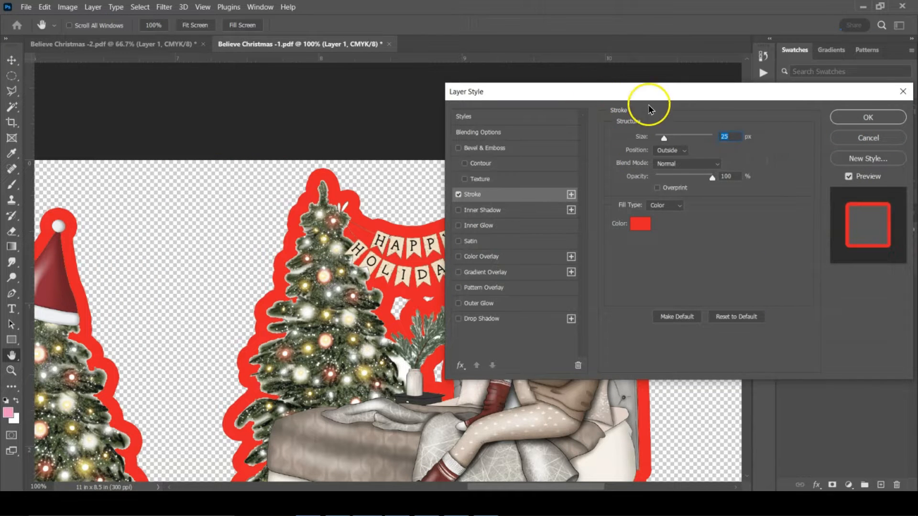
pyautogui.moveTo(613, 91)
pyautogui.mouseDown()
pyautogui.moveTo(624, 121)
pyautogui.moveTo(732, 194)
pyautogui.moveTo(829, 196)
pyautogui.moveTo(495, 414)
pyautogui.moveTo(322, 311)
pyautogui.moveTo(322, 321)
pyautogui.mouseUp()
pyautogui.click(354, 453)
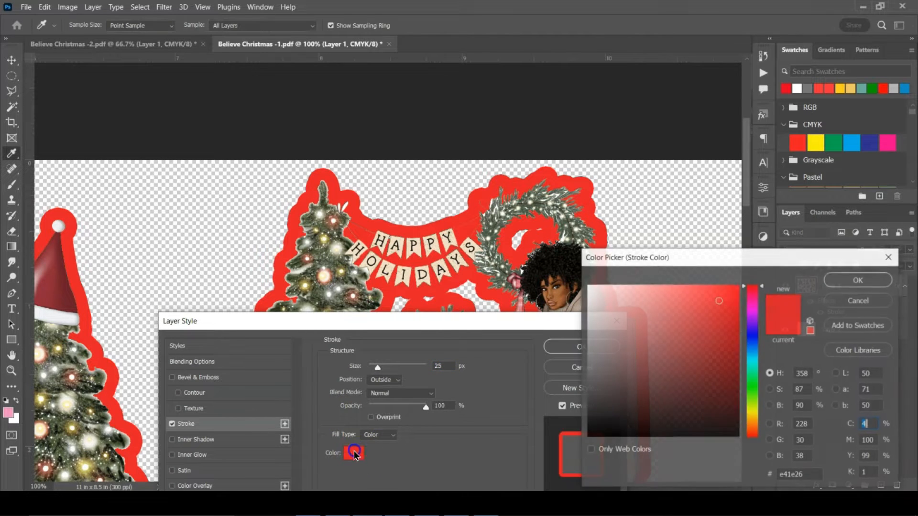
pyautogui.moveTo(646, 357); pyautogui.dragTo(588, 286)
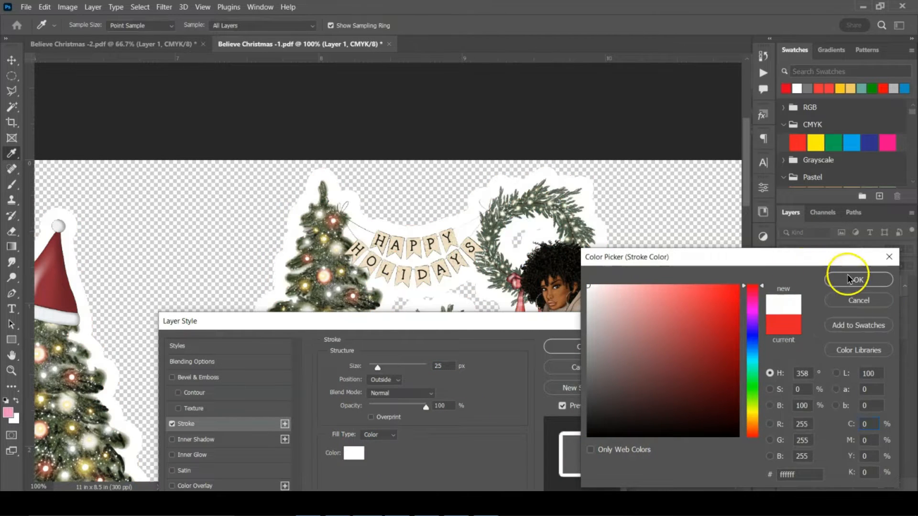
pyautogui.click(848, 274)
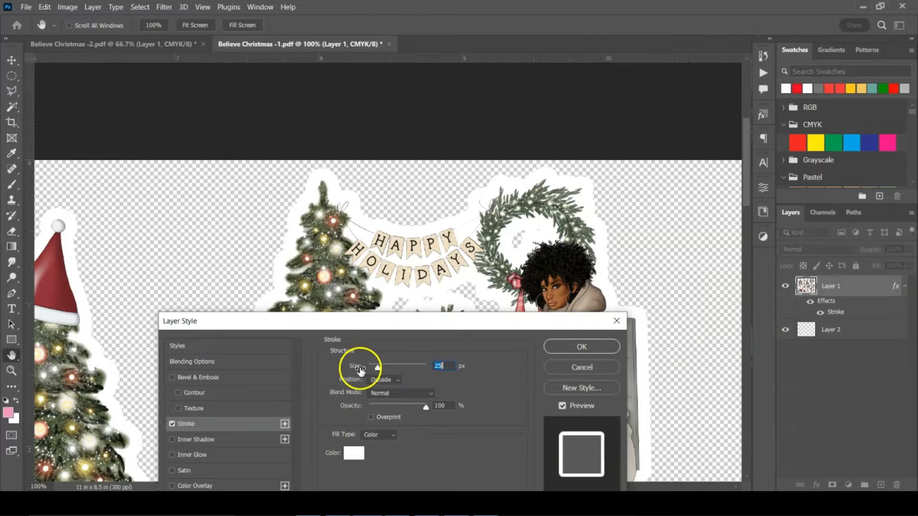
# Set the stroke size to 6 px and apply the layer style.
pyautogui.moveTo(376, 366); pyautogui.dragTo(373, 368)
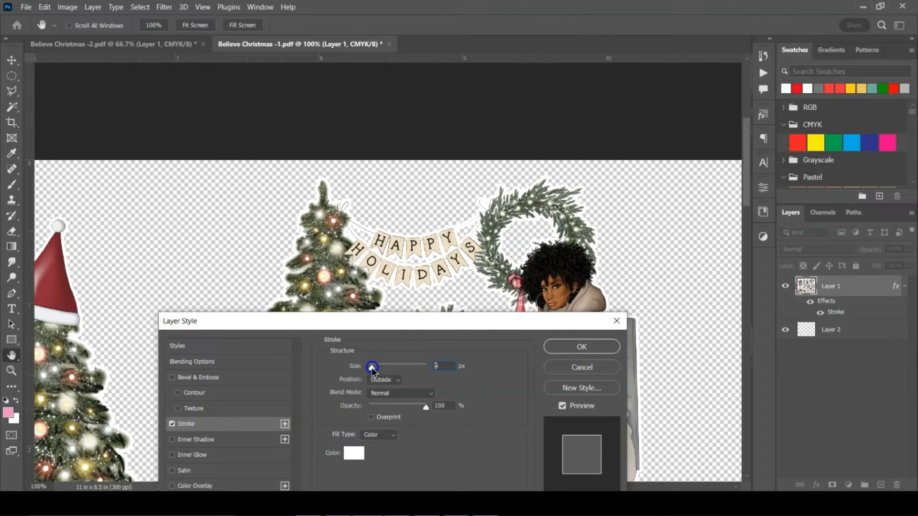
pyautogui.moveTo(371, 368); pyautogui.dragTo(374, 370)
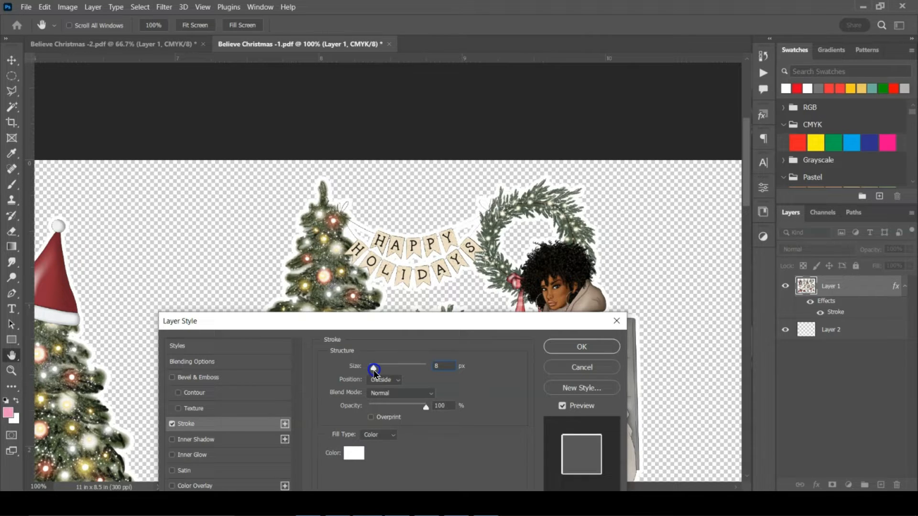
pyautogui.moveTo(432, 366); pyautogui.dragTo(460, 365)
pyautogui.write('6')
pyautogui.click(581, 347)
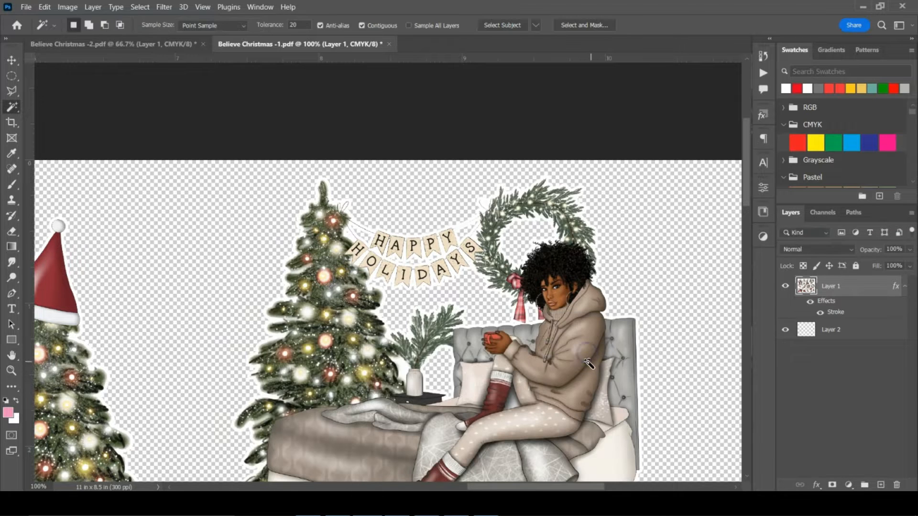
# Examine the white stroke around the bedroom scene, wreaths, Santa and thermos stickers down the sheet.
pyautogui.scroll(-4, 590, 368)
pyautogui.scroll(-6, 590, 369)
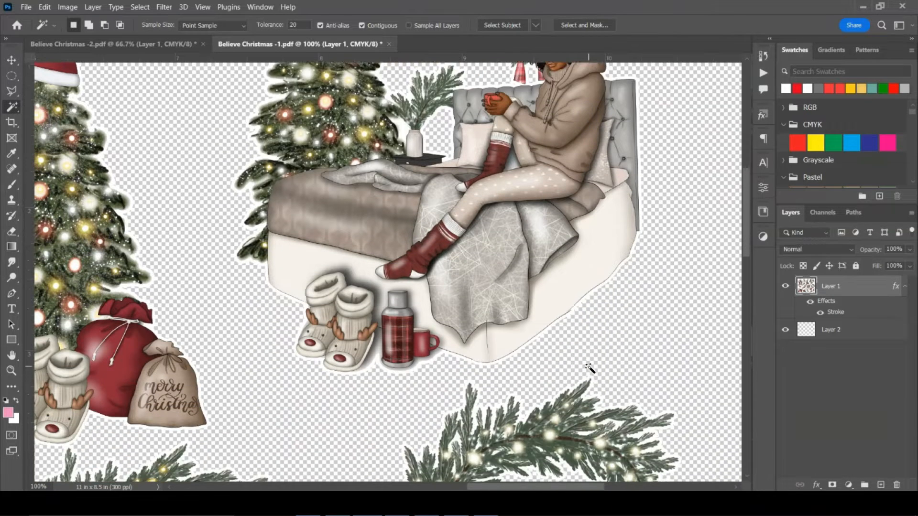
pyautogui.scroll(-6, 589, 368)
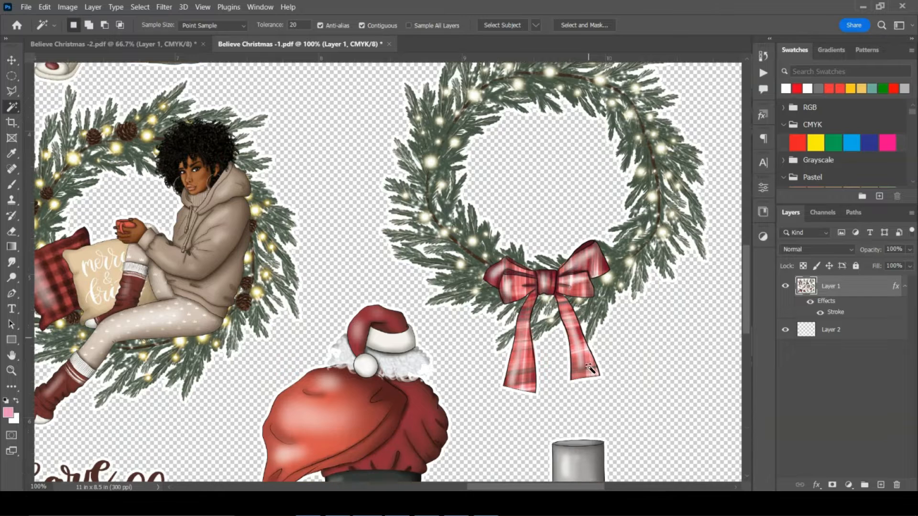
pyautogui.scroll(-5, 589, 368)
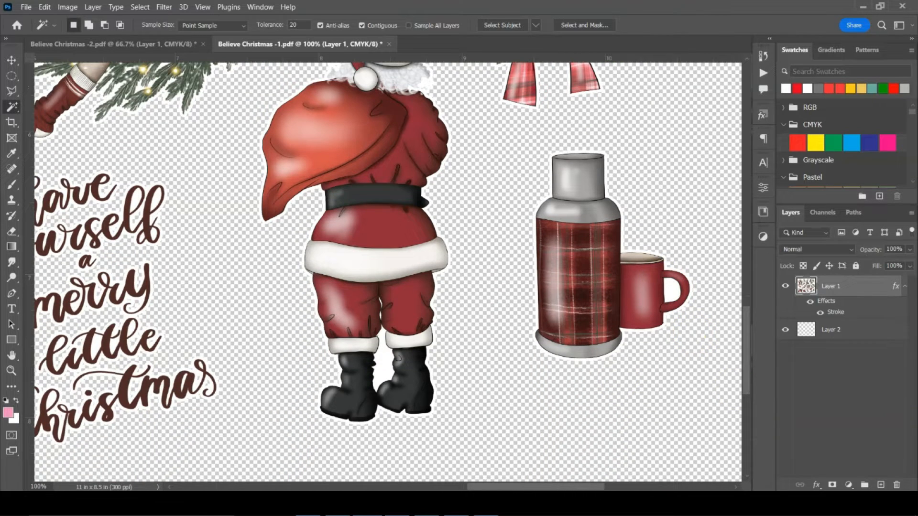
# Delete the white areas inside the mug handle and between Santa's boots, clearing the selection each time.
pyautogui.click(669, 290)
pyautogui.press('Delete')
pyautogui.hotkey('ctrl', 'd')
pyautogui.click(383, 368)
pyautogui.press('Delete')
pyautogui.hotkey('ctrl', 'd')
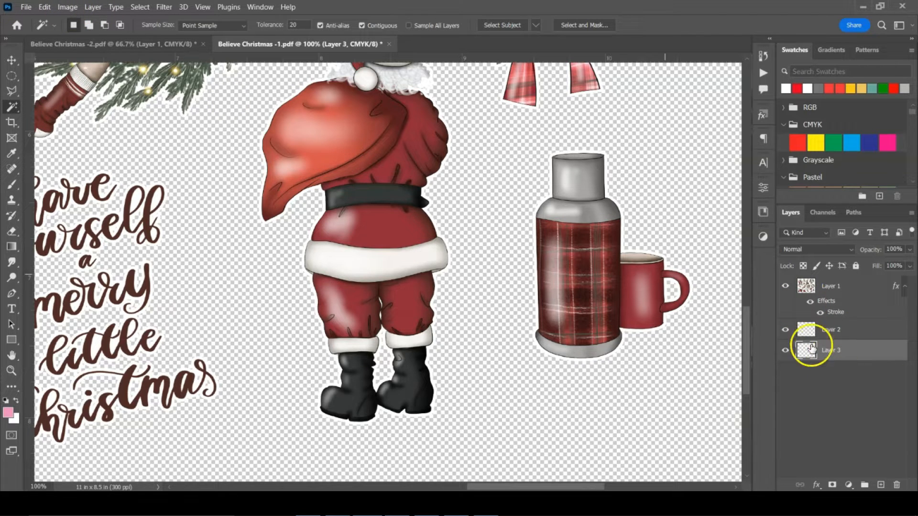
# Fill Layer 3 beneath the stickers with black in Normal mode at 100% opacity.
pyautogui.click(51, 8)
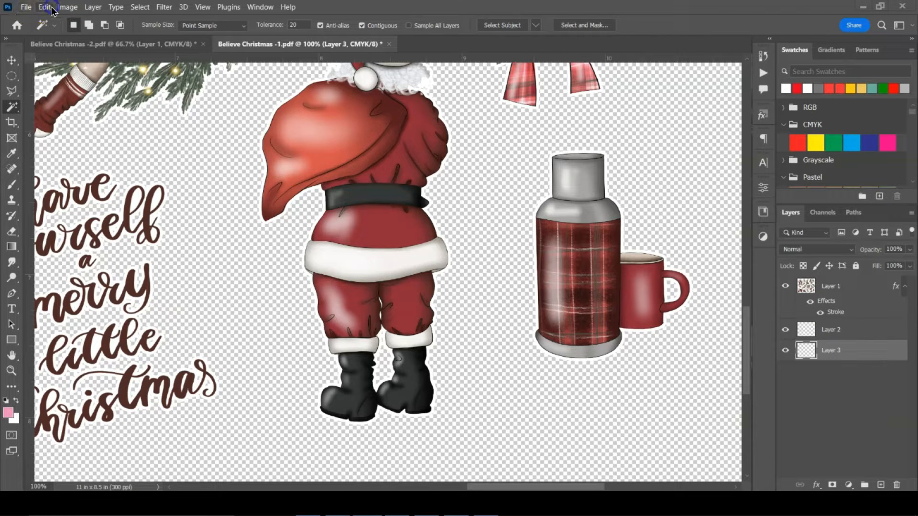
pyautogui.click(43, 7)
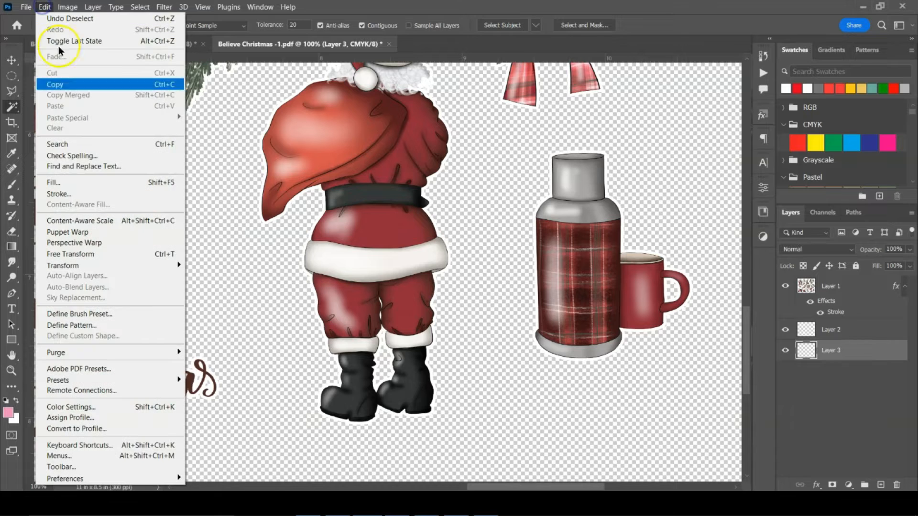
pyautogui.click(101, 186)
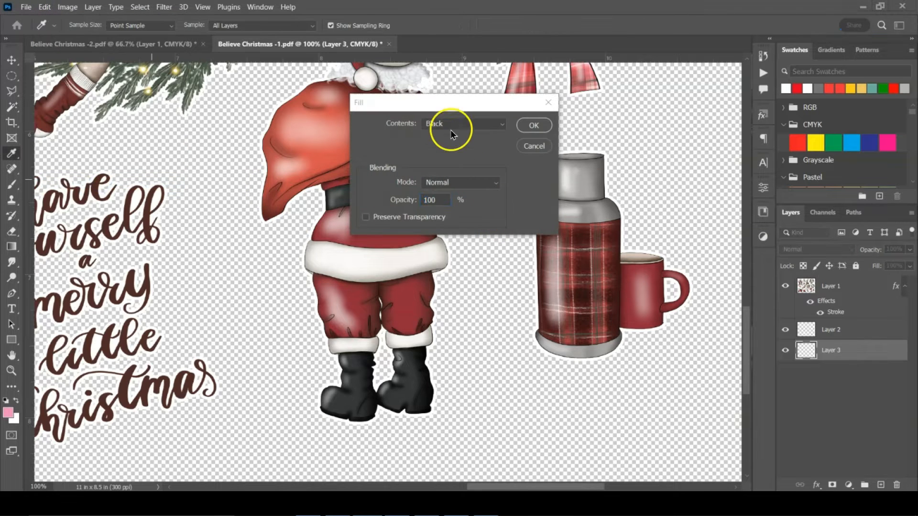
pyautogui.click(527, 125)
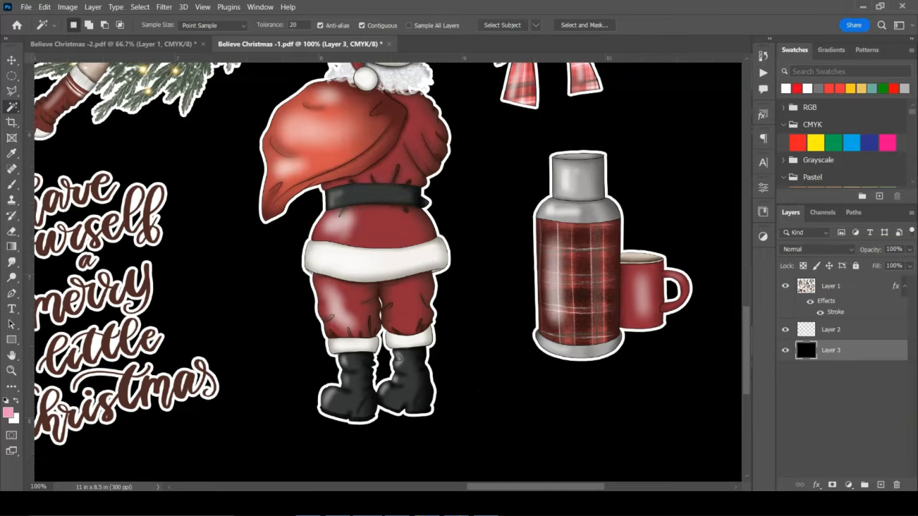
# On Layer 1, outline the "have yourself a merry little Christmas" lettering with the Polygonal Lasso.
pyautogui.hotkey('ctrl', '-')
pyautogui.hotkey('ctrl', '-')
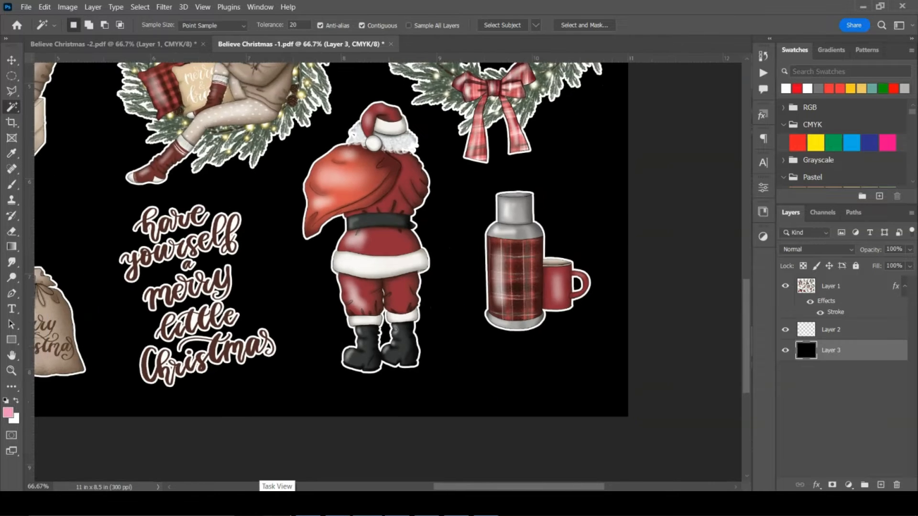
pyautogui.hotkey('ctrl', '-')
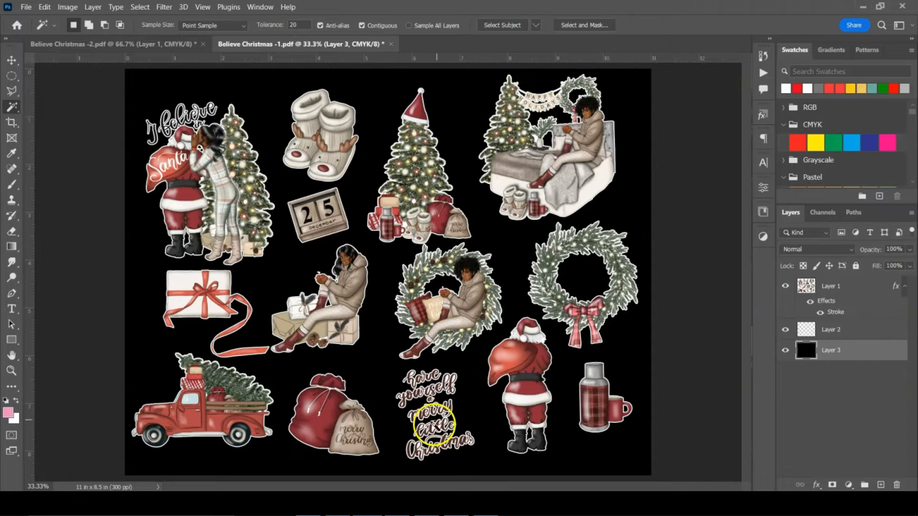
pyautogui.click(853, 286)
pyautogui.click(12, 91)
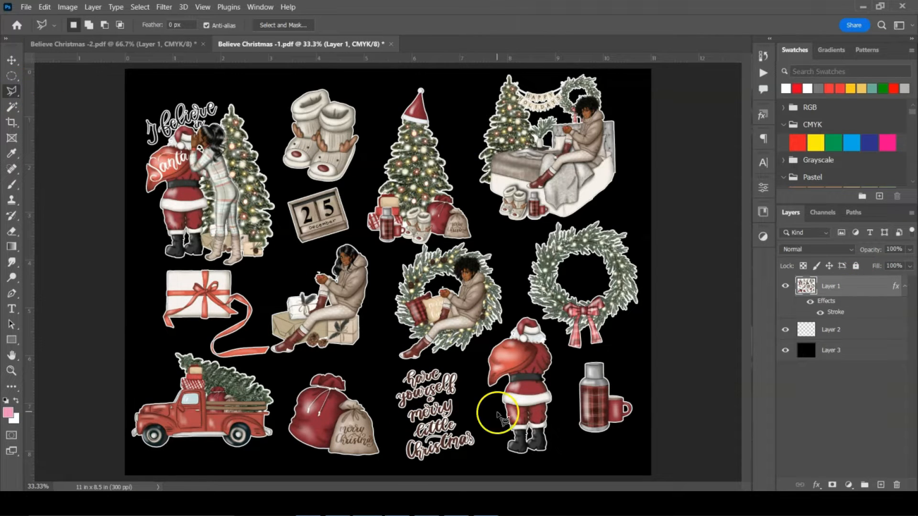
pyautogui.click(391, 367)
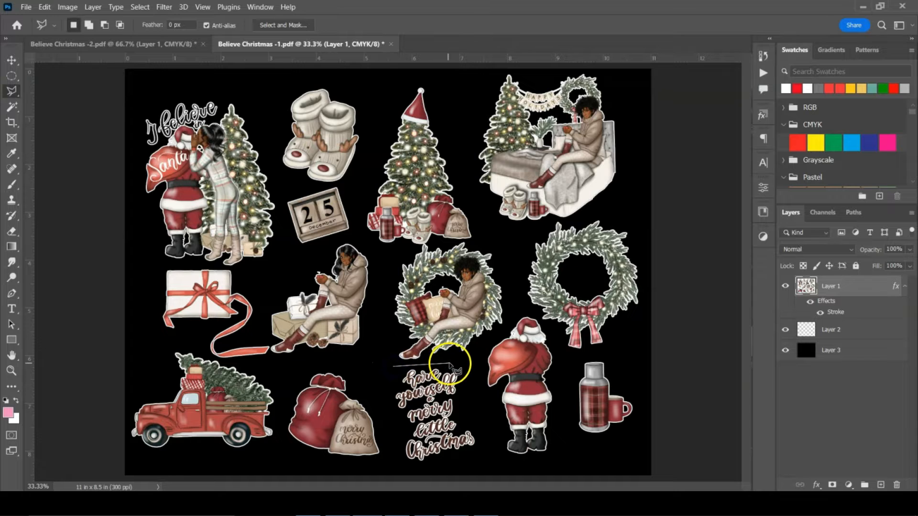
pyautogui.click(493, 463)
pyautogui.click(396, 471)
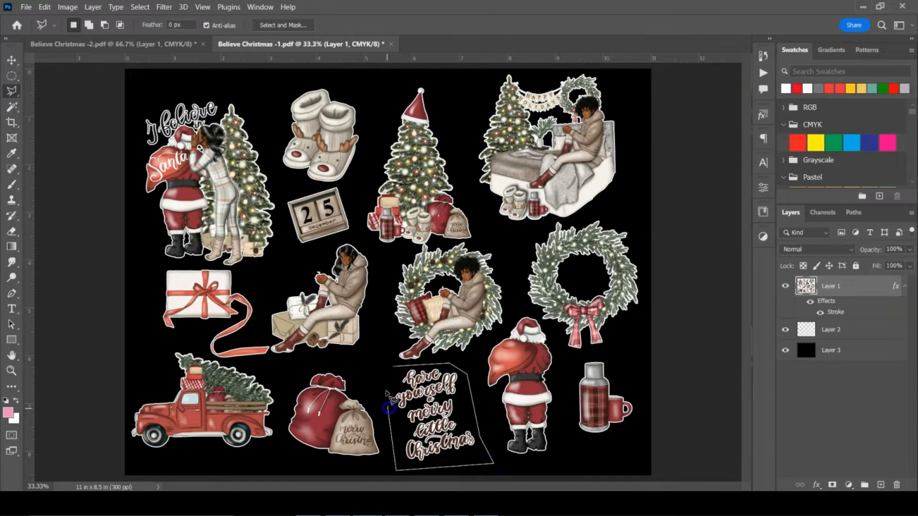
pyautogui.click(392, 370)
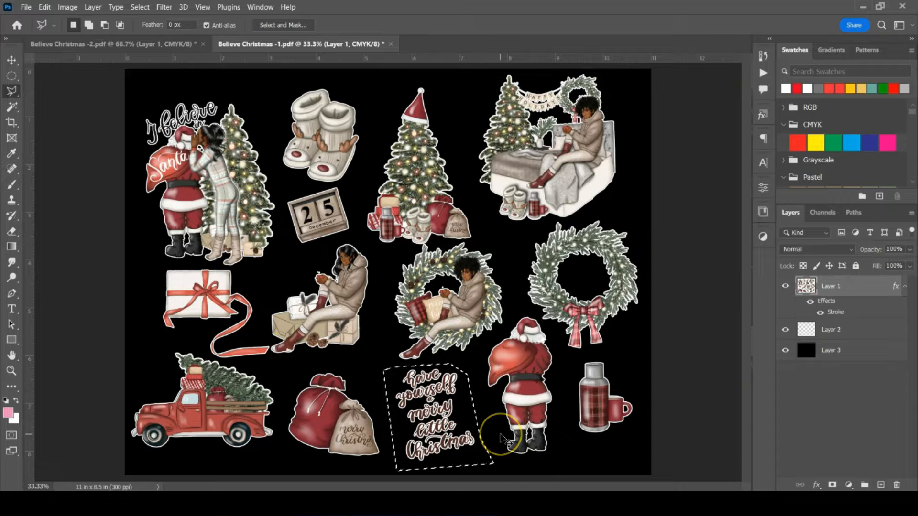
# Cut the selected "merry little Christmas" lettering and paste it in place on its own layer.
pyautogui.hotkey('ctrl', 'x')
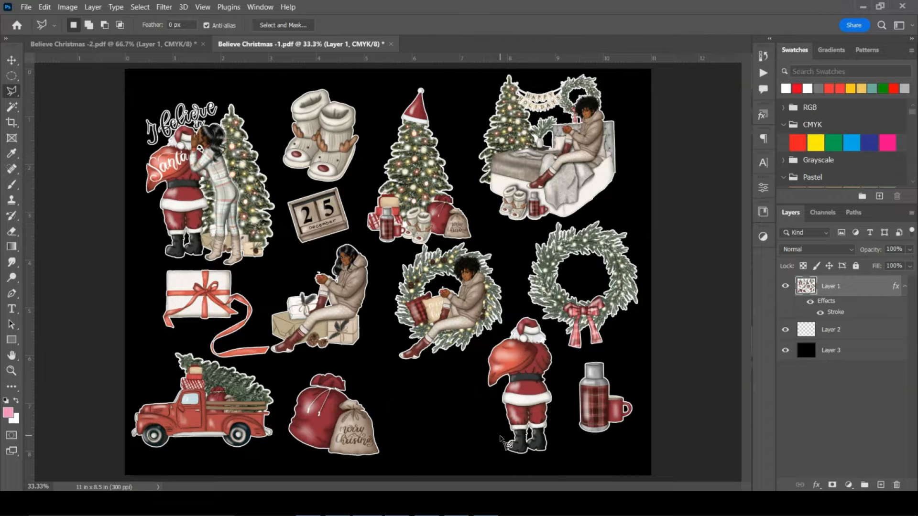
pyautogui.click(49, 8)
pyautogui.moveTo(96, 117)
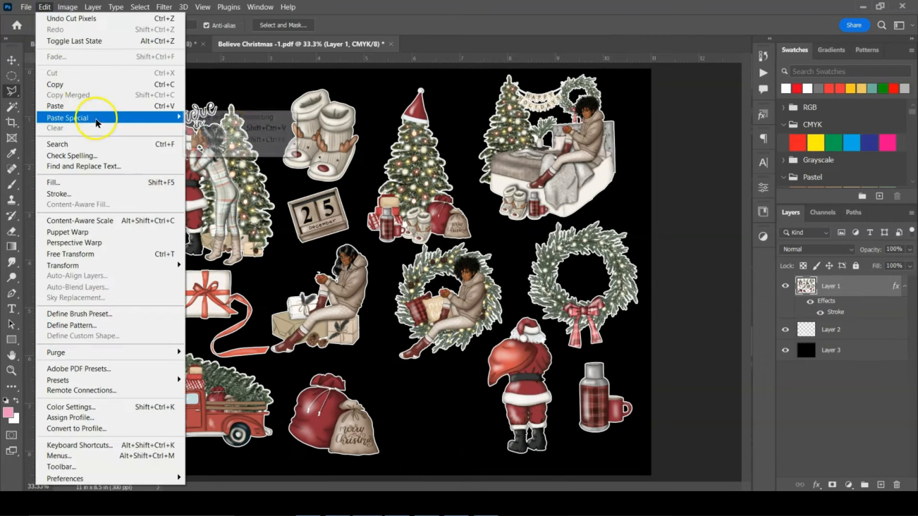
pyautogui.click(231, 128)
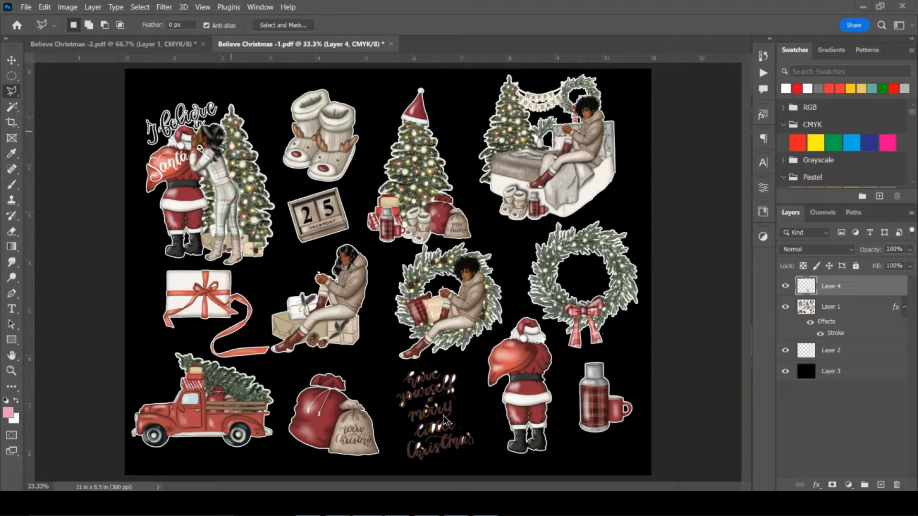
pyautogui.click(437, 423)
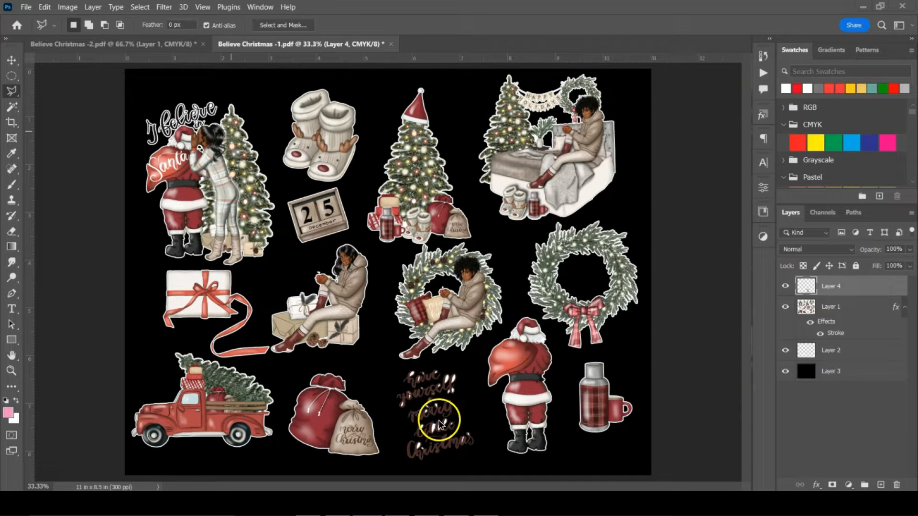
# Copy the layer style from Layer 1 and paste it onto Layer 4.
pyautogui.click(837, 309)
pyautogui.rightClick(837, 309)
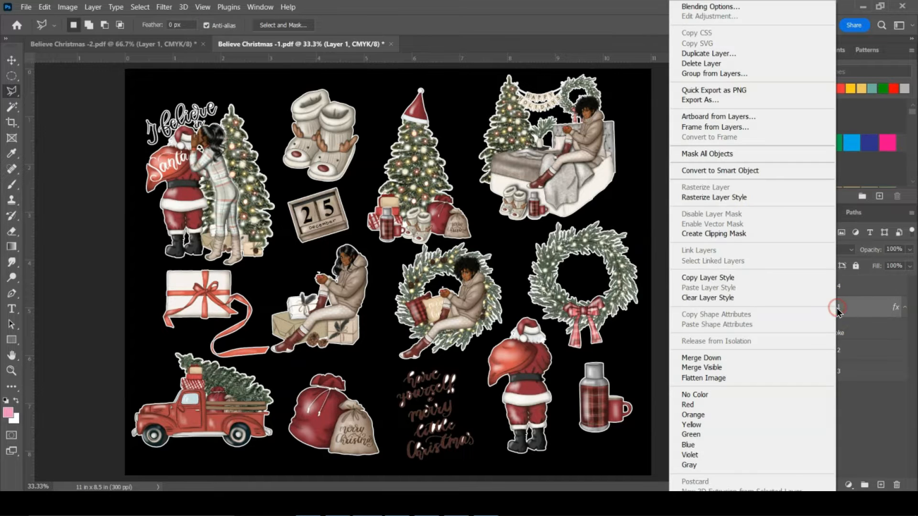
pyautogui.click(732, 277)
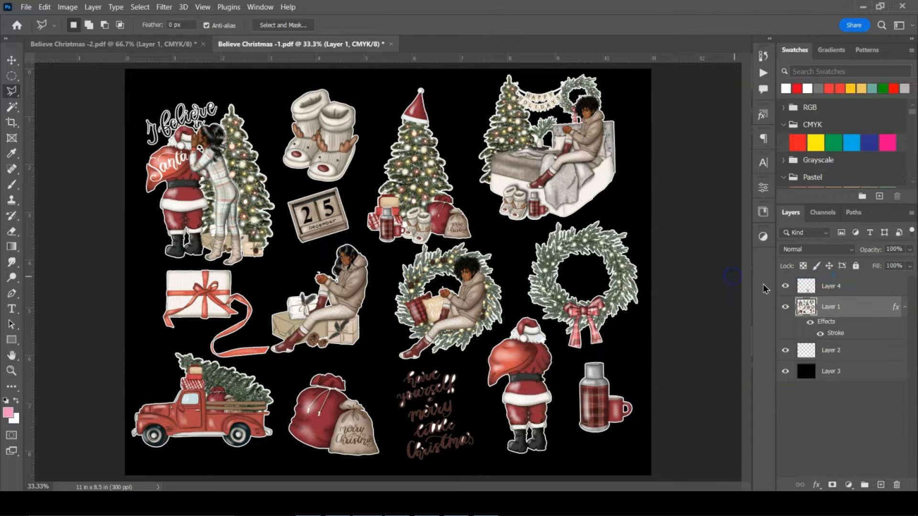
pyautogui.click(863, 286)
pyautogui.rightClick(856, 285)
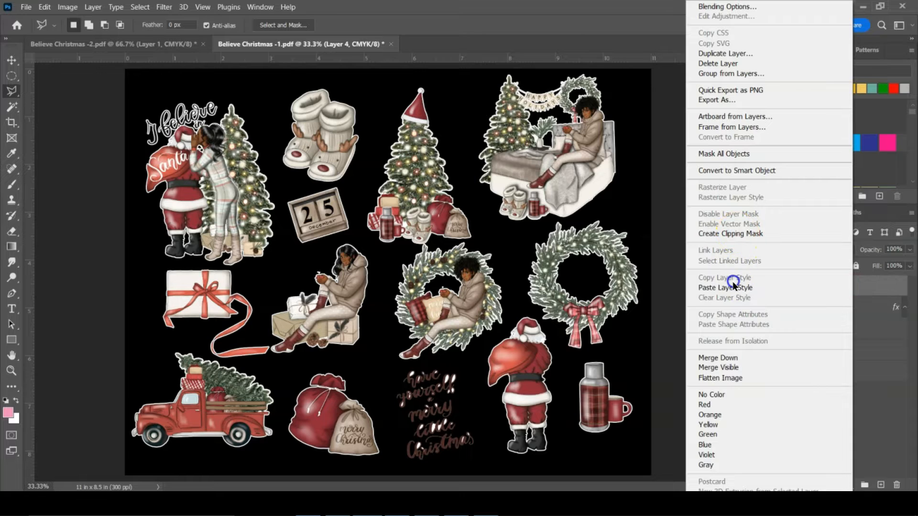
pyautogui.click(734, 287)
pyautogui.press('Escape')
# Set the stroke size of the lettering on Layer 4 to 27 px and apply the layer style.
pyautogui.doubleClick(834, 313)
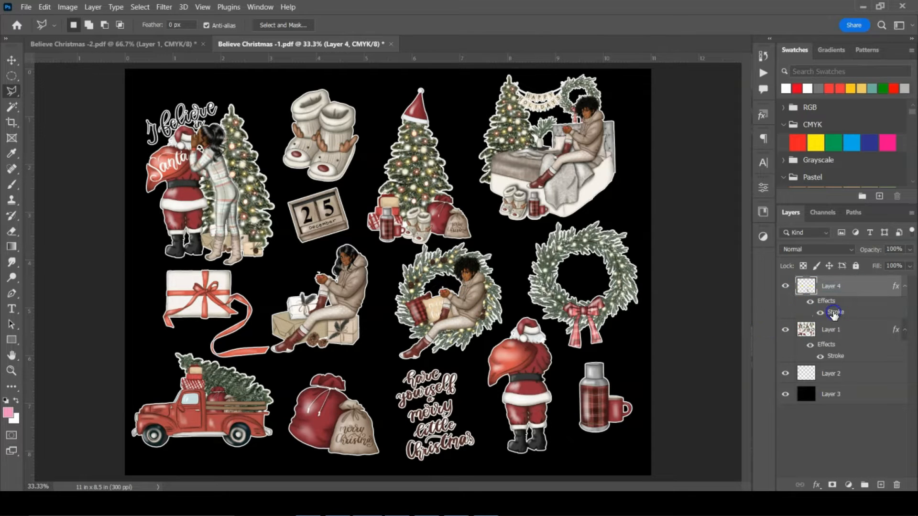
pyautogui.moveTo(328, 199)
pyautogui.mouseDown()
pyautogui.moveTo(656, 57)
pyautogui.moveTo(616, 66)
pyautogui.mouseUp()
pyautogui.moveTo(662, 108); pyautogui.dragTo(667, 111)
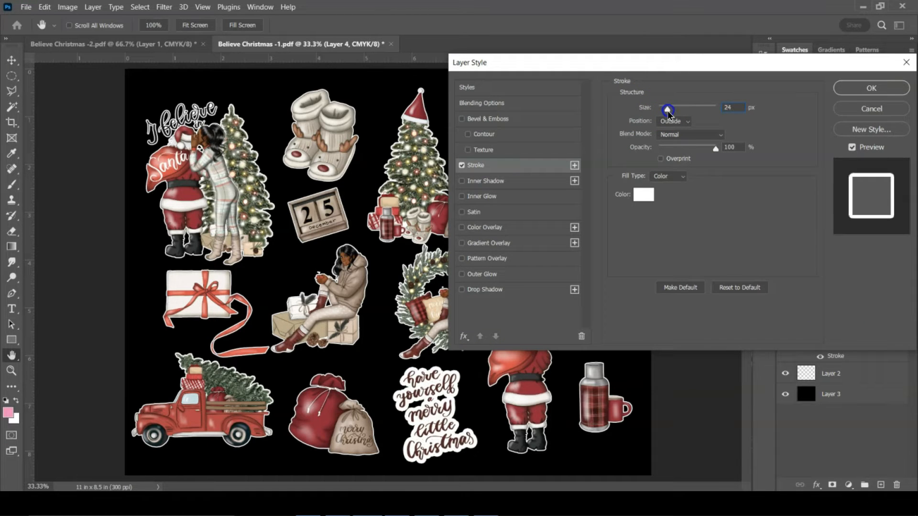
pyautogui.moveTo(668, 116); pyautogui.dragTo(668, 117)
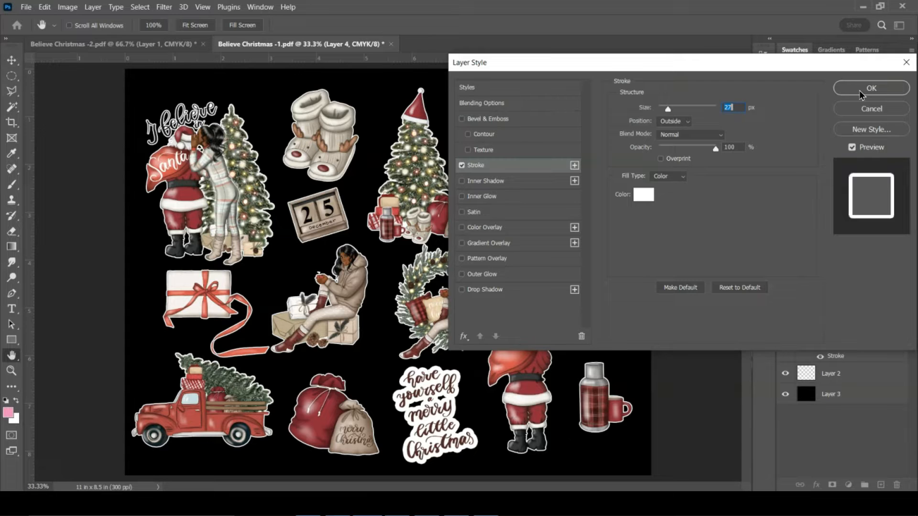
pyautogui.click(871, 88)
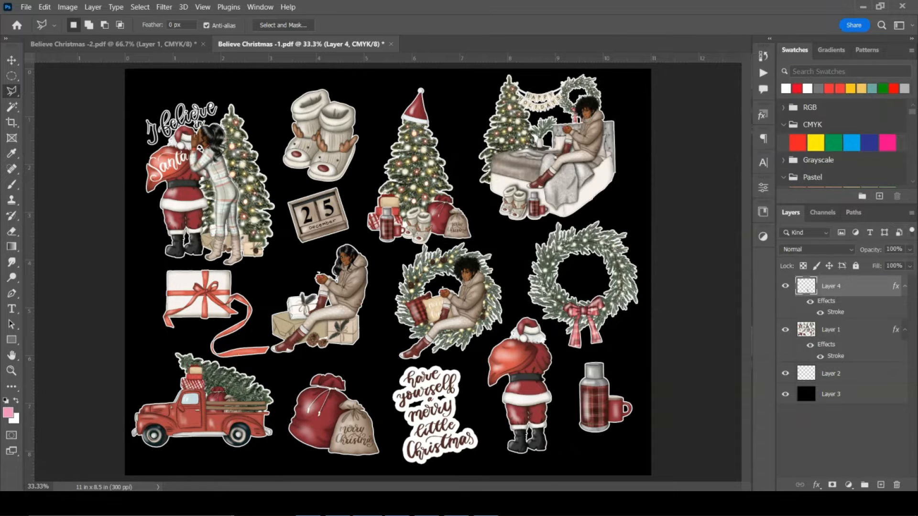
# Outline the "I believe in" lettering above Santa's hat with the Polygonal Lasso.
pyautogui.hotkey('ctrl', '+')
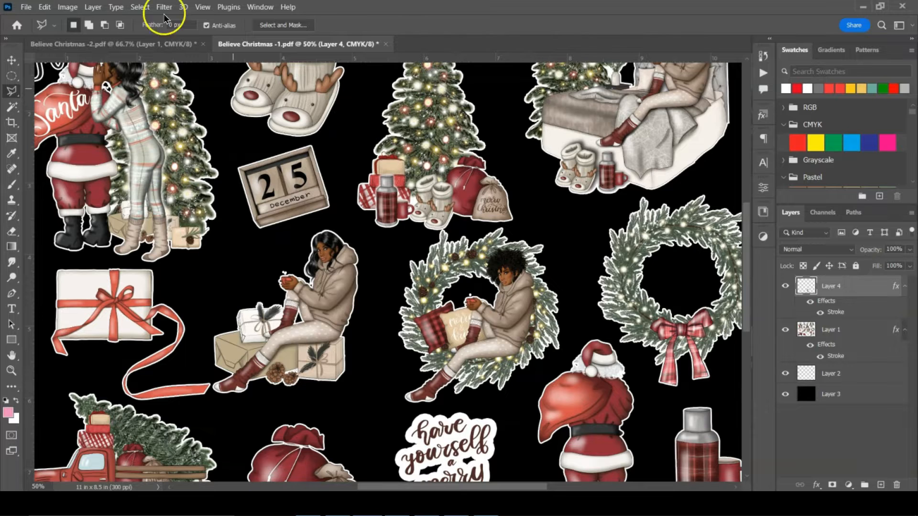
pyautogui.scroll(-3, 113, 139)
pyautogui.moveTo(415, 382)
pyautogui.mouseDown()
pyautogui.moveTo(483, 382)
pyautogui.moveTo(472, 392)
pyautogui.mouseUp()
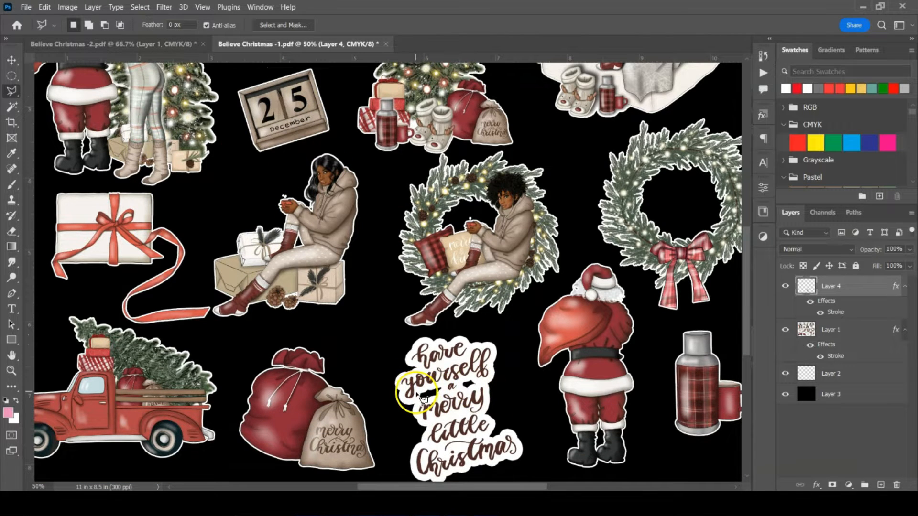
pyautogui.moveTo(527, 488); pyautogui.dragTo(491, 487)
pyautogui.scroll(-3, 498, 453)
pyautogui.scroll(14, 499, 454)
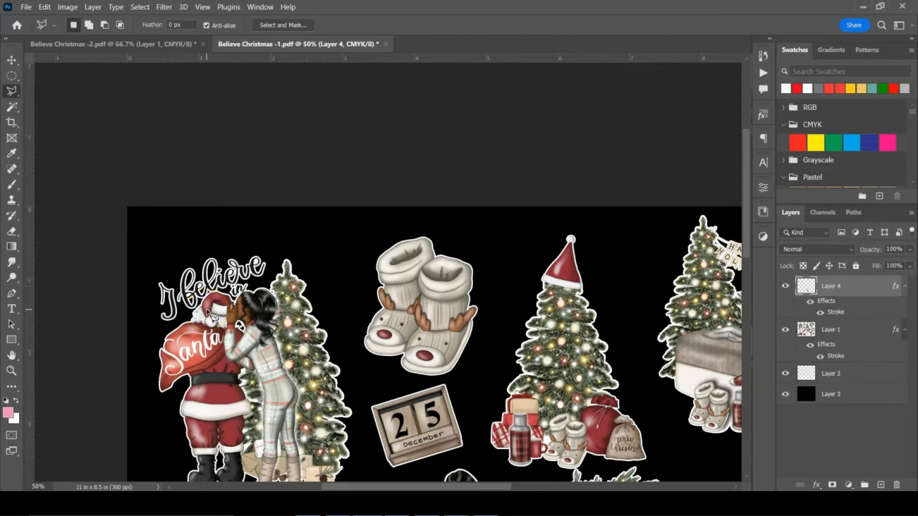
pyautogui.click(11, 90)
pyautogui.click(150, 273)
pyautogui.click(248, 238)
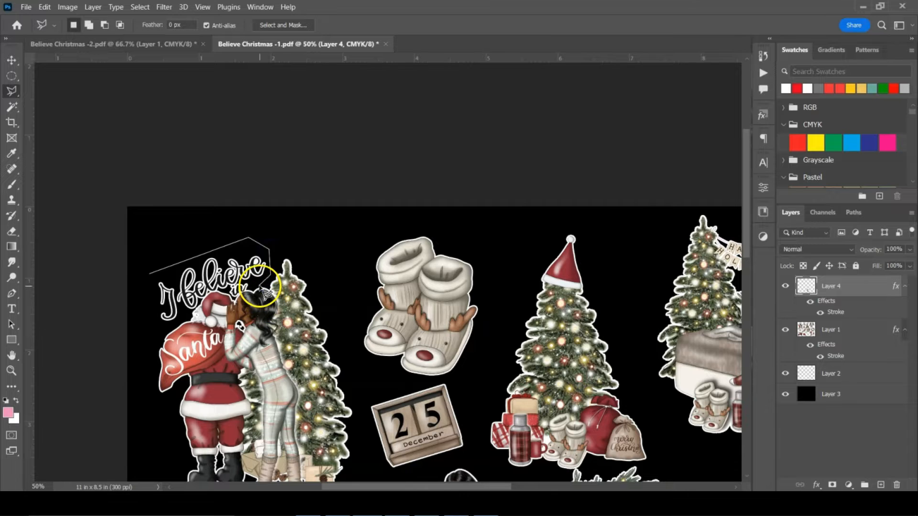
pyautogui.click(228, 306)
pyautogui.click(156, 330)
pyautogui.click(151, 278)
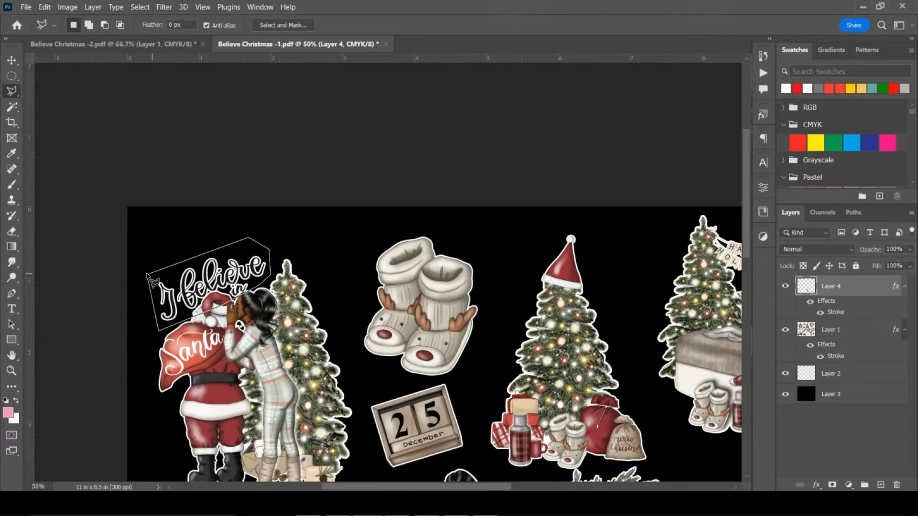
pyautogui.click(152, 278)
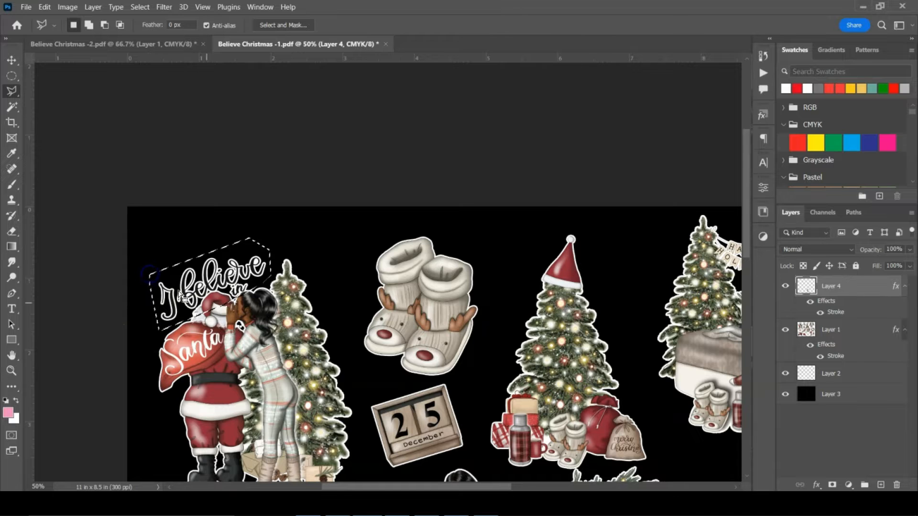
# Copy the selected "I believe in" lettering from Layer 1 and paste it in place on a new layer.
pyautogui.click(865, 332)
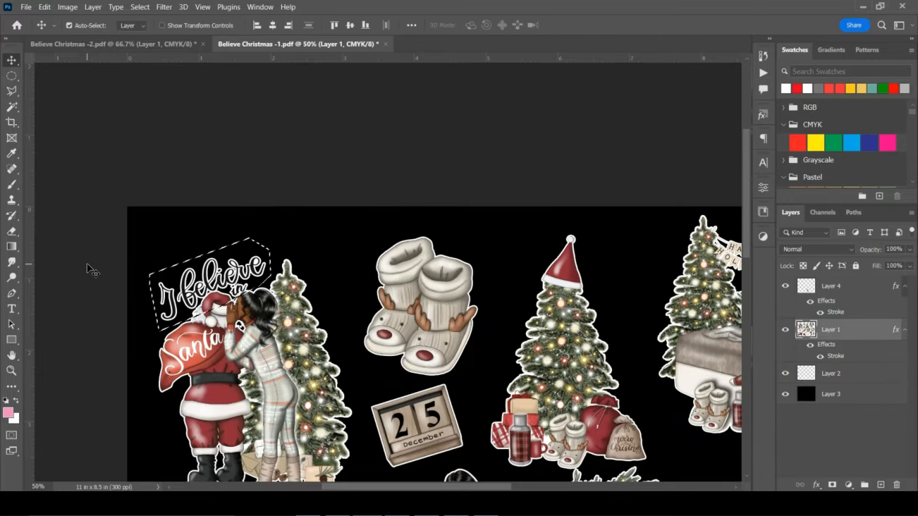
pyautogui.hotkey('ctrl', 'd')
pyautogui.press('v')
pyautogui.scroll(-2, 383, 160)
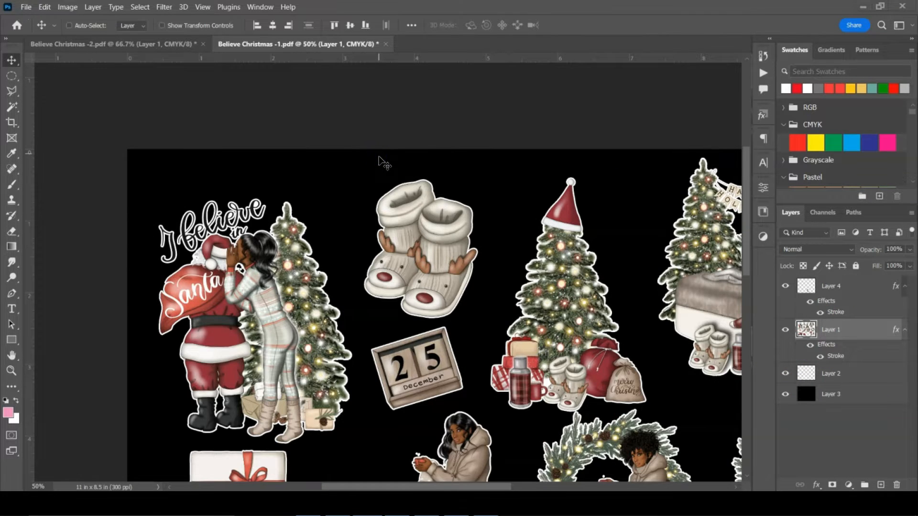
pyautogui.hotkey('ctrl', 'z')
pyautogui.click(47, 7)
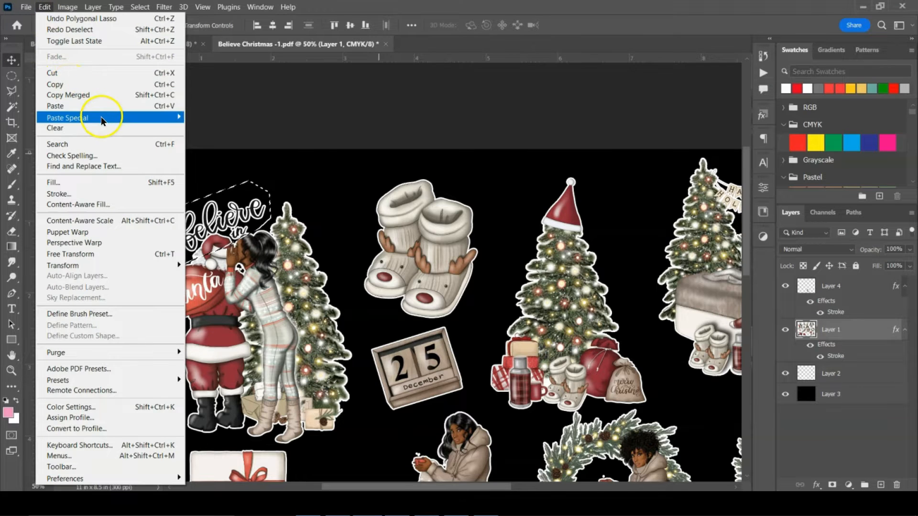
pyautogui.moveTo(105, 118)
pyautogui.click(262, 129)
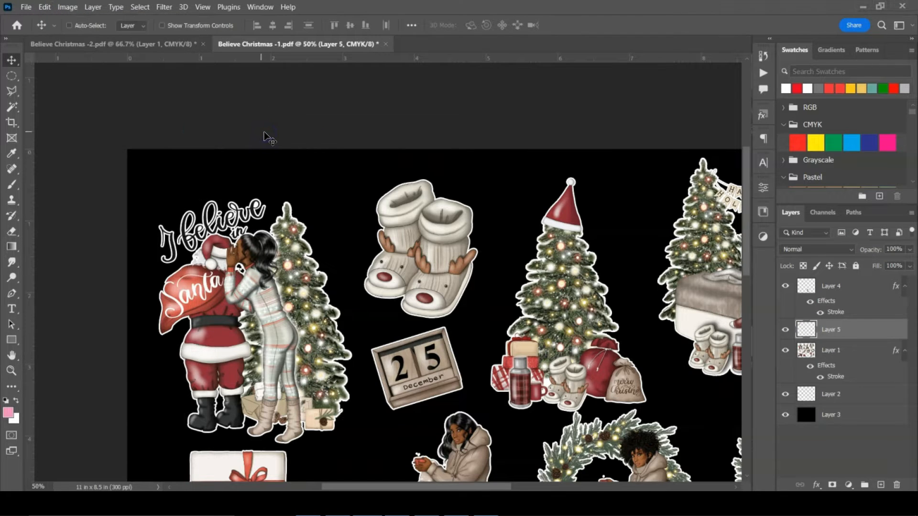
# Hide Layer 1 to inspect the pasted "I believe in" lettering on Layer 5, and show Layer 1 again.
pyautogui.click(786, 352)
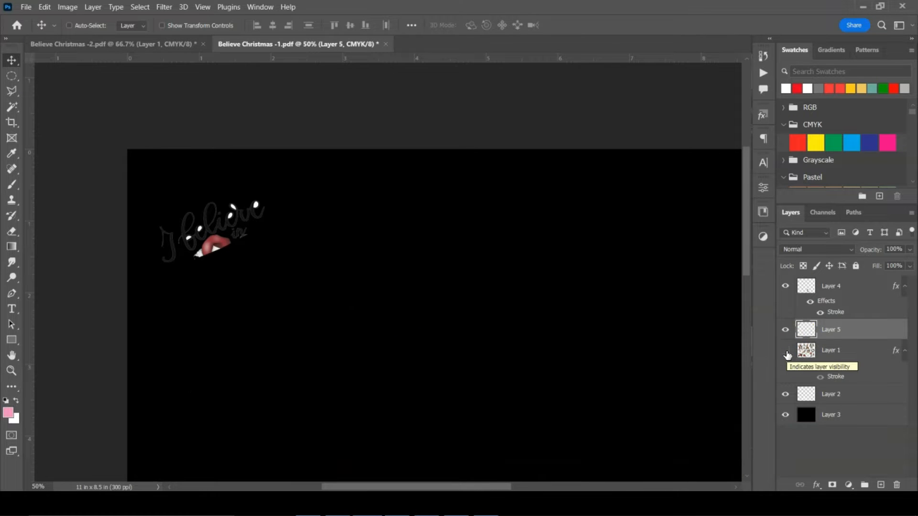
pyautogui.click(786, 352)
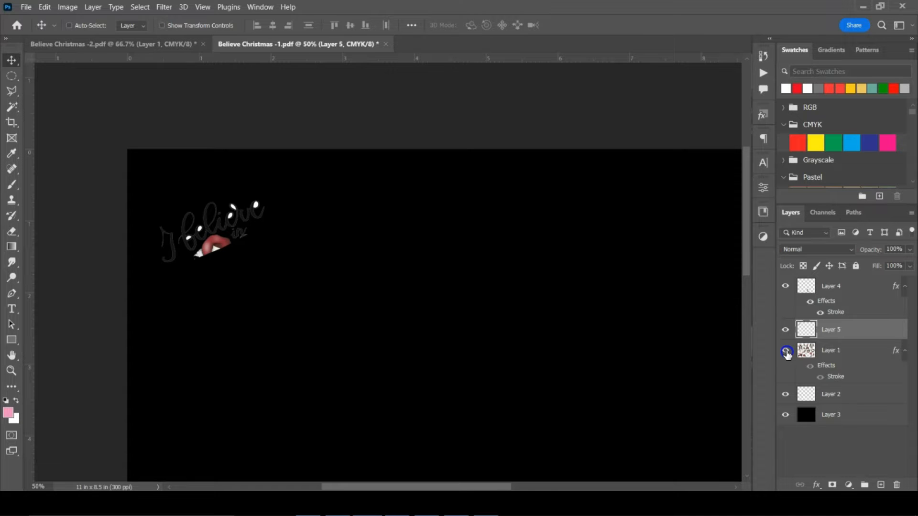
pyautogui.click(786, 353)
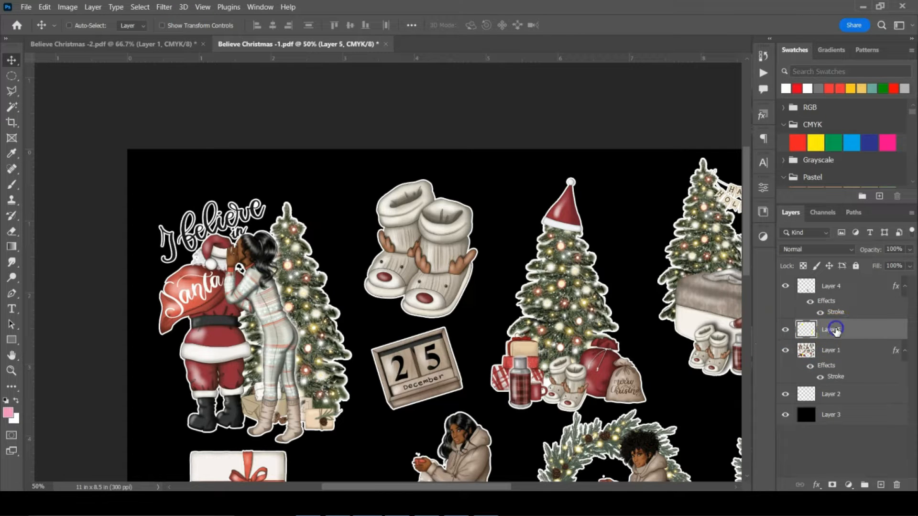
# Move Layer 5 below Layer 1, paste the copied stroke layer style onto it, and check it with Layer 1 hidden.
pyautogui.moveTo(838, 331); pyautogui.dragTo(836, 374)
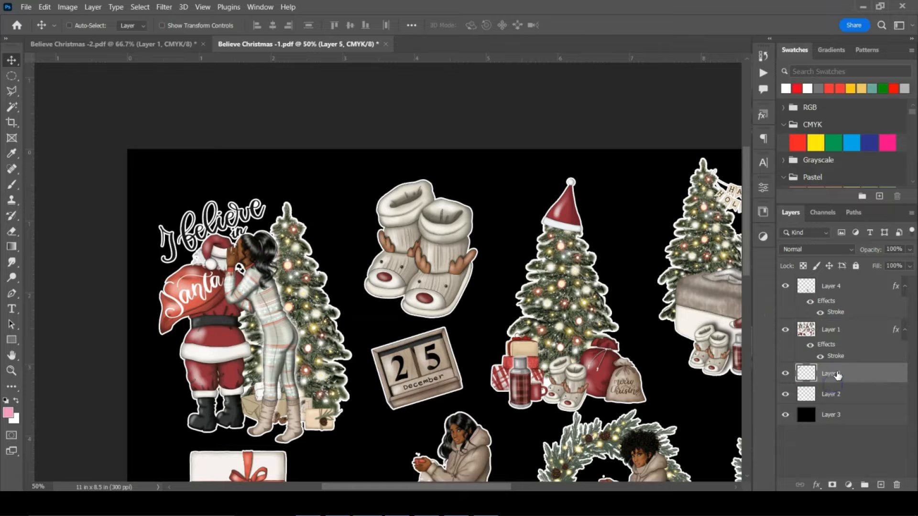
pyautogui.rightClick(833, 374)
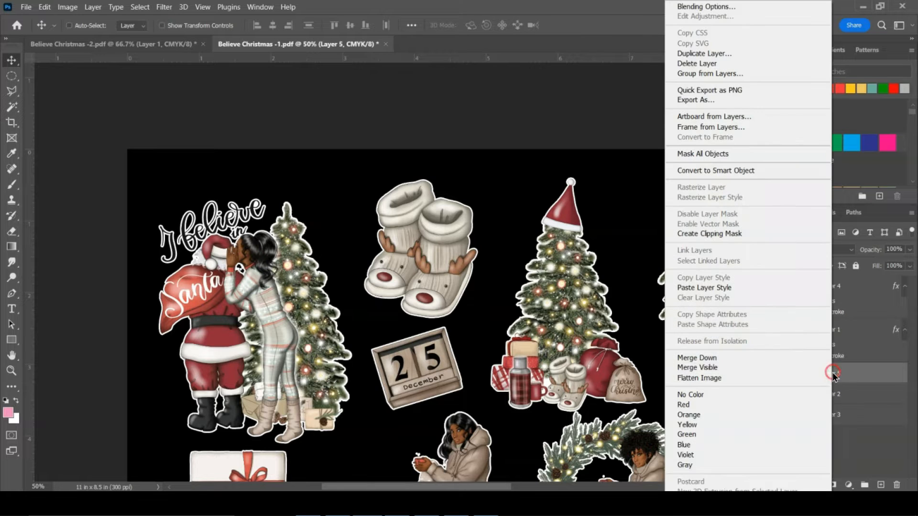
pyautogui.click(696, 288)
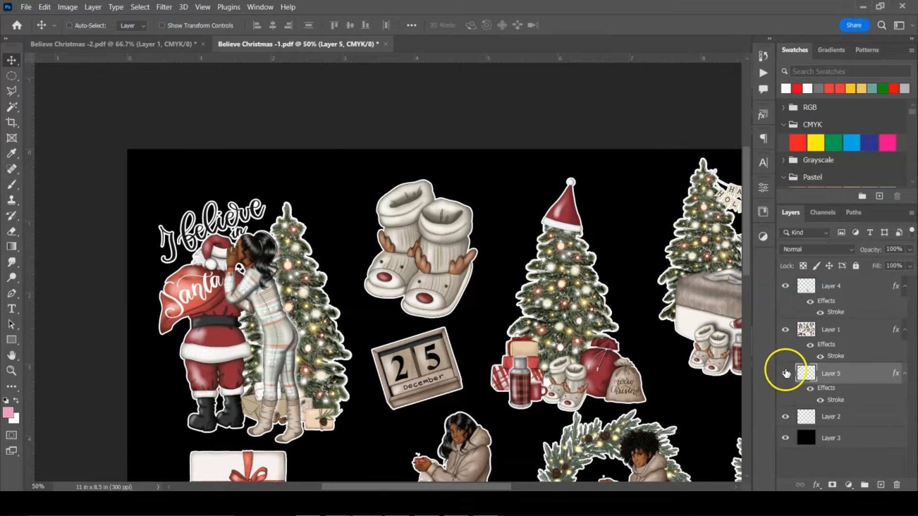
pyautogui.click(785, 329)
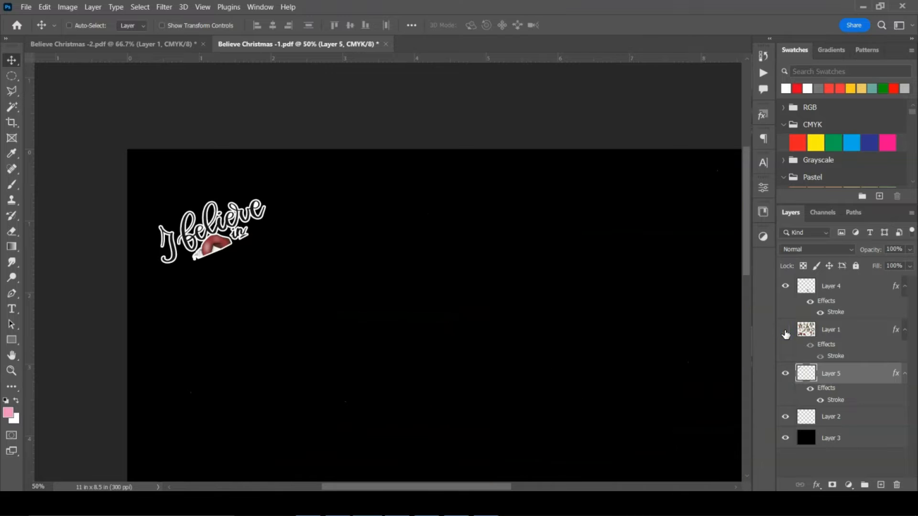
pyautogui.click(785, 331)
# Set the stroke size of the "I believe in" lettering on Layer 5 to 18 px and apply the layer style.
pyautogui.doubleClick(836, 400)
pyautogui.moveTo(658, 111); pyautogui.dragTo(664, 112)
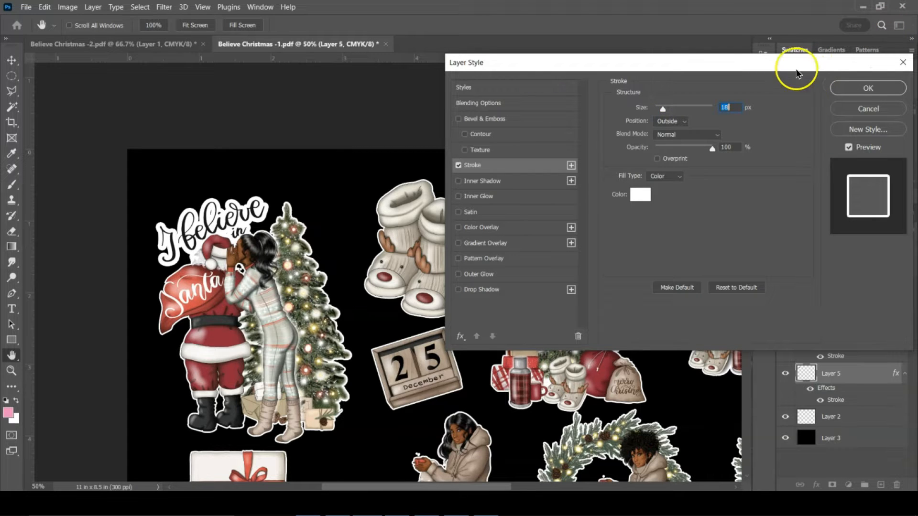
pyautogui.click(872, 87)
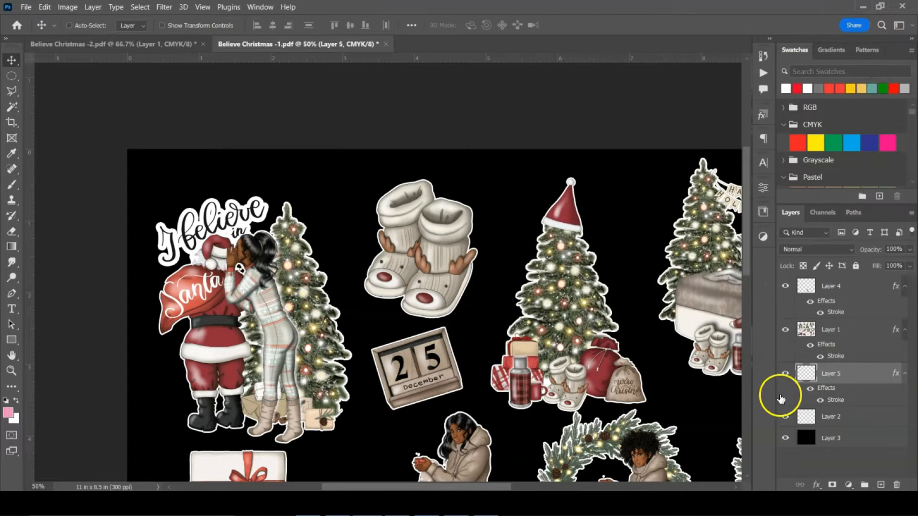
# Hide and show Layer 1 repeatedly to compare the Layer 5 lettering stroke alone and behind the main stickers.
pyautogui.click(786, 331)
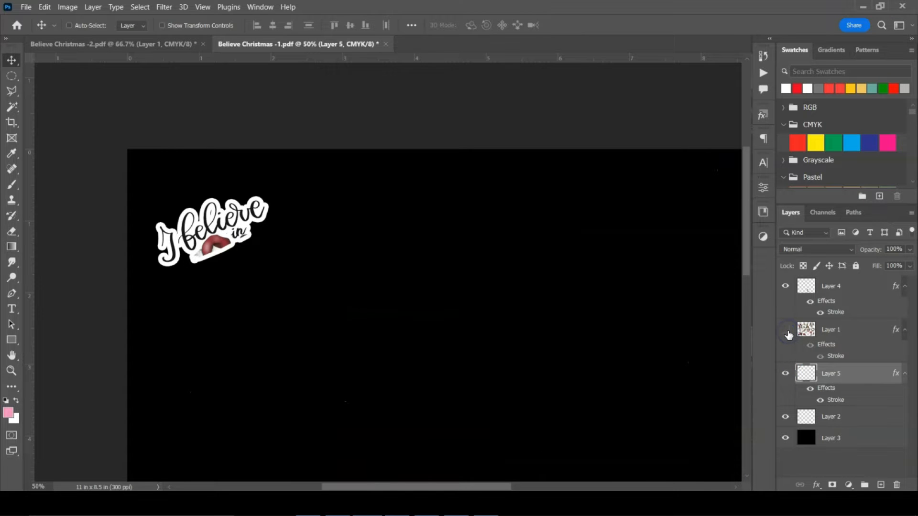
pyautogui.click(785, 329)
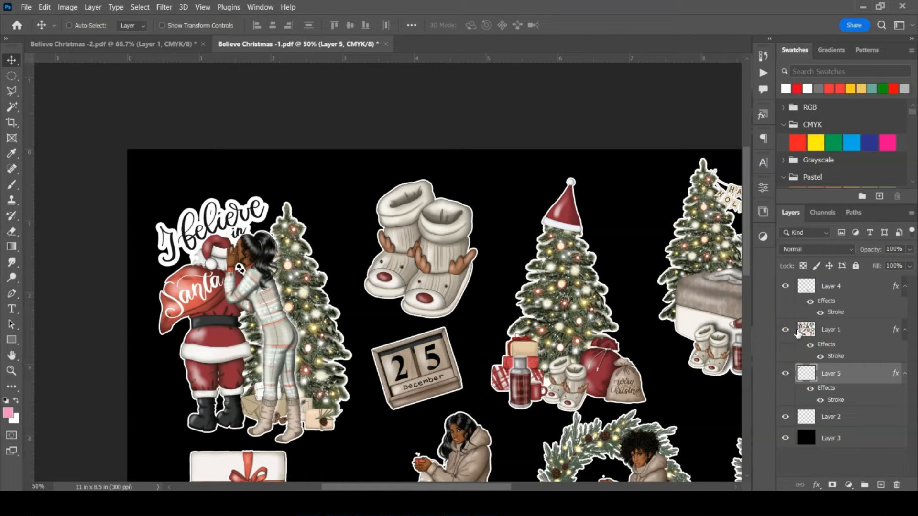
pyautogui.click(813, 330)
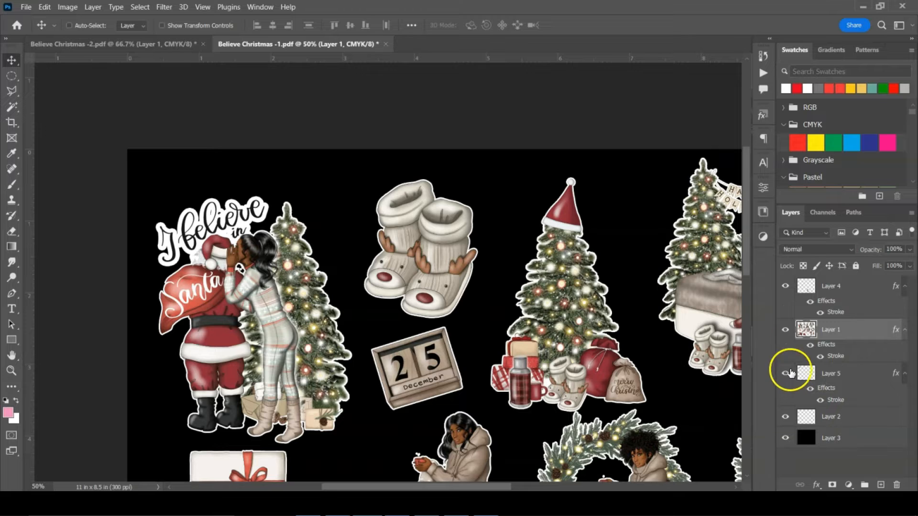
pyautogui.click(785, 330)
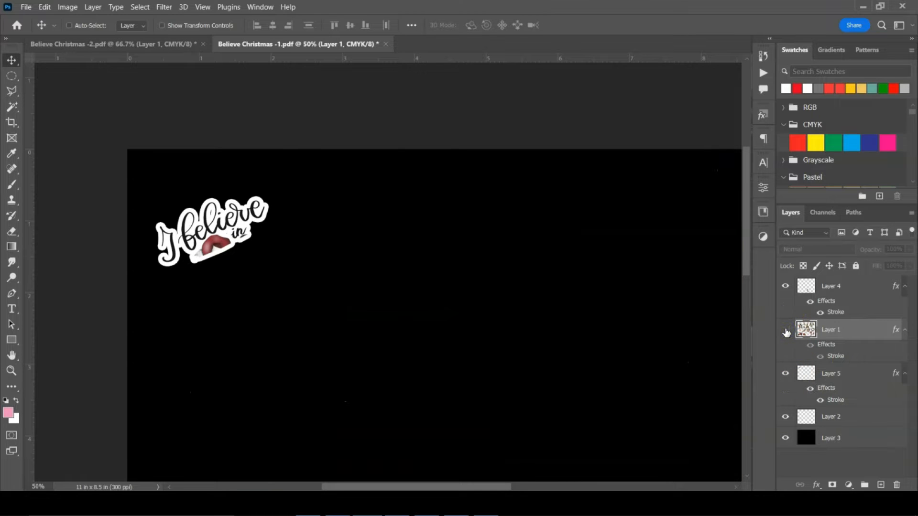
pyautogui.click(785, 330)
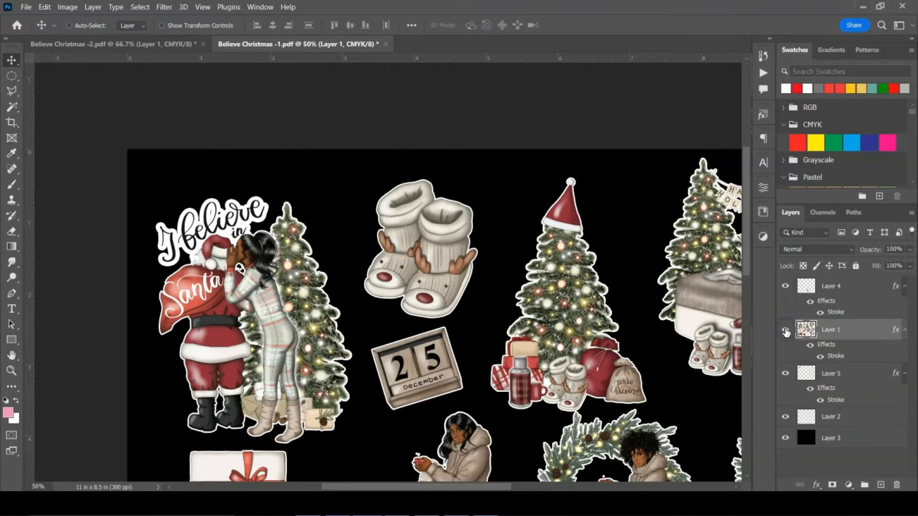
pyautogui.click(786, 331)
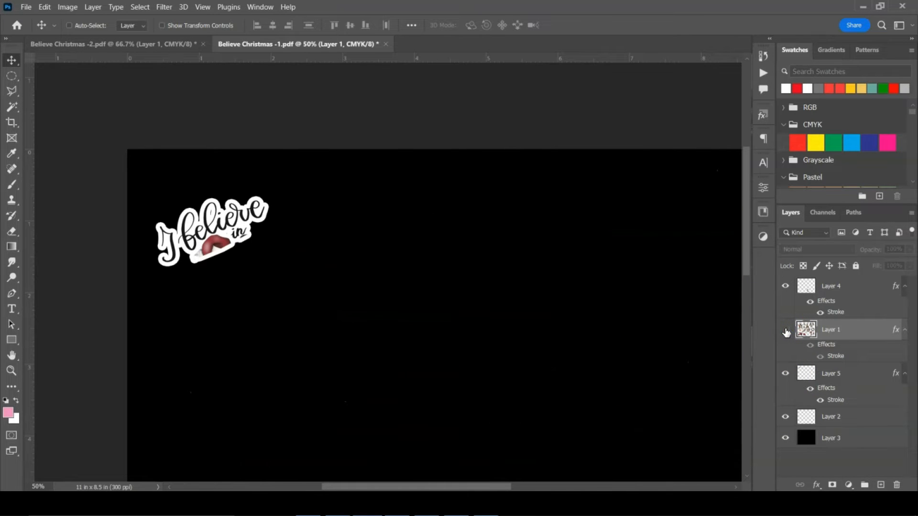
pyautogui.click(786, 331)
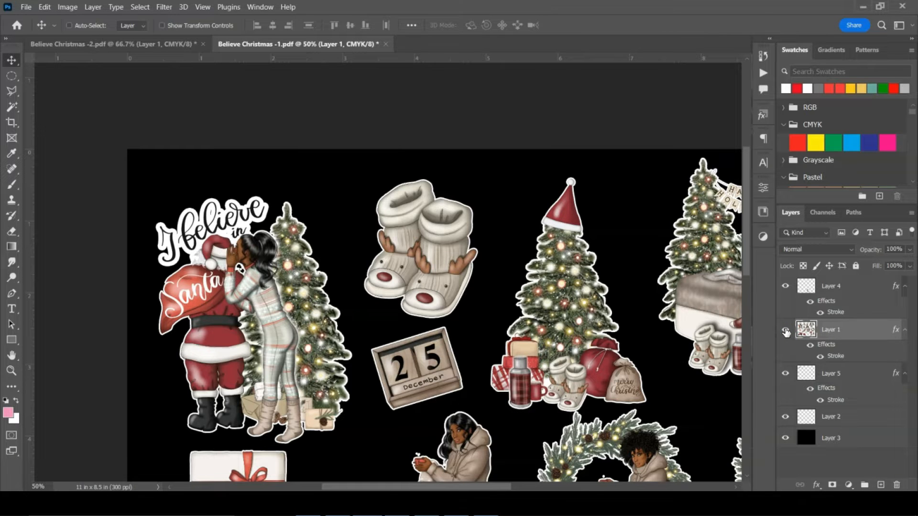
# Inspect the white strokes around the stickers across the whole sheet.
pyautogui.scroll(-5, 641, 323)
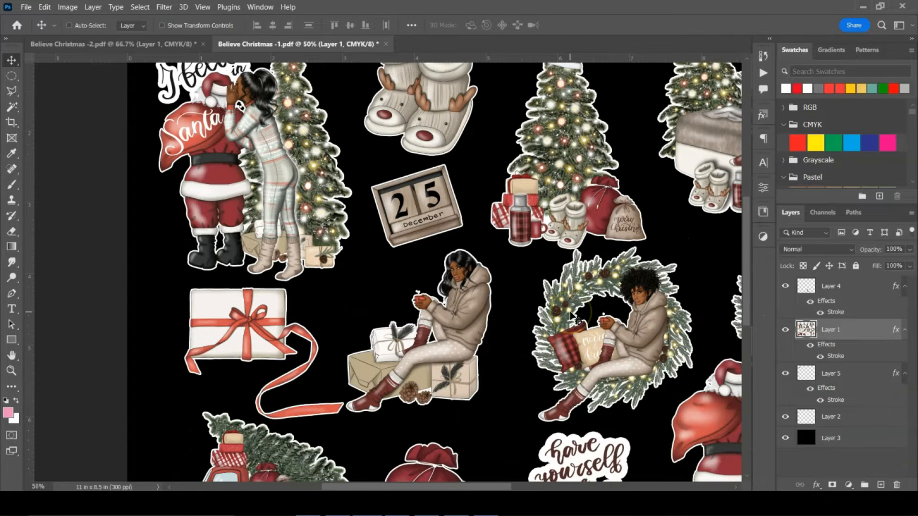
pyautogui.scroll(-1, 144, 297)
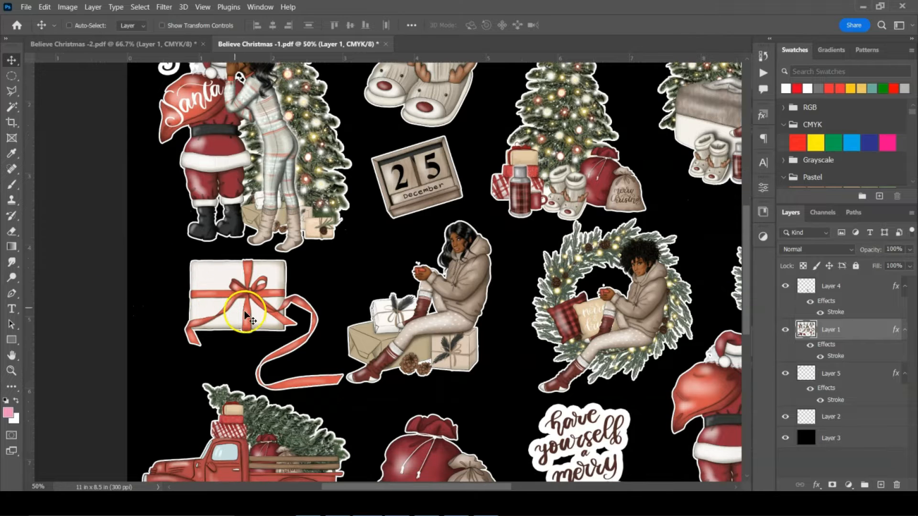
pyautogui.moveTo(427, 487); pyautogui.dragTo(510, 488)
pyautogui.scroll(4, 335, 383)
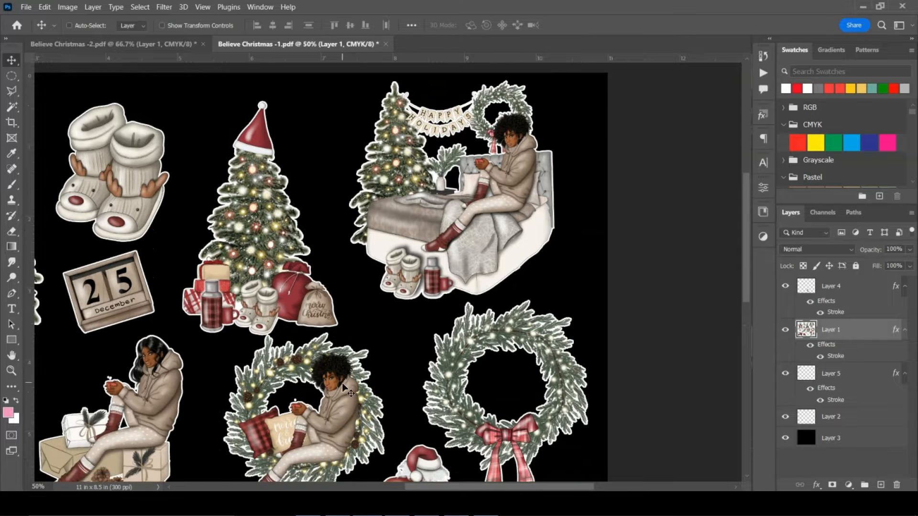
pyautogui.scroll(-1, 347, 390)
pyautogui.moveTo(468, 488); pyautogui.dragTo(408, 486)
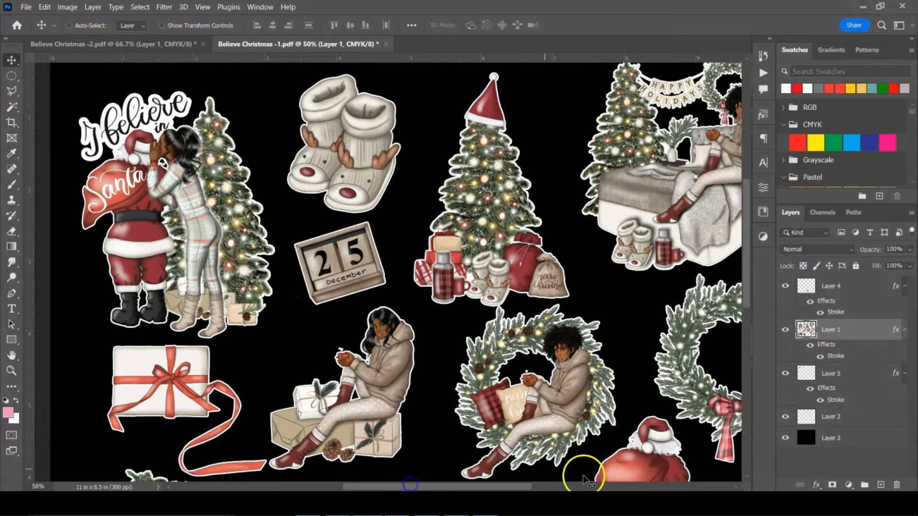
# Hide the black background on Layer 3 and save the document as Believe Christmas -1 in Photoshop format on the computer.
pyautogui.click(786, 438)
pyautogui.click(25, 7)
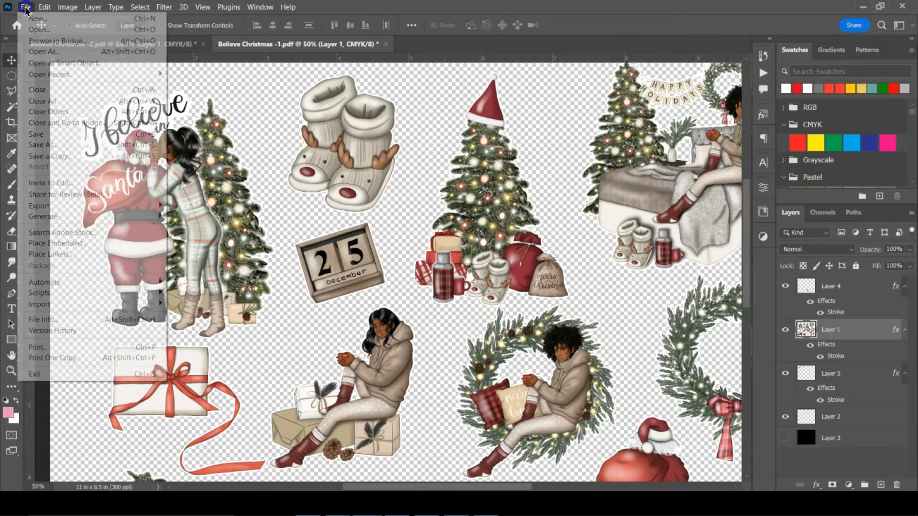
pyautogui.click(56, 145)
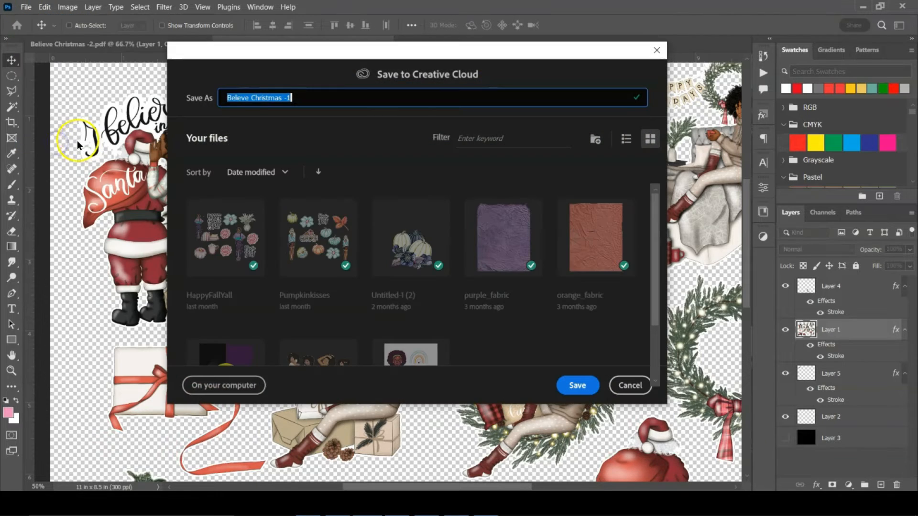
pyautogui.click(231, 384)
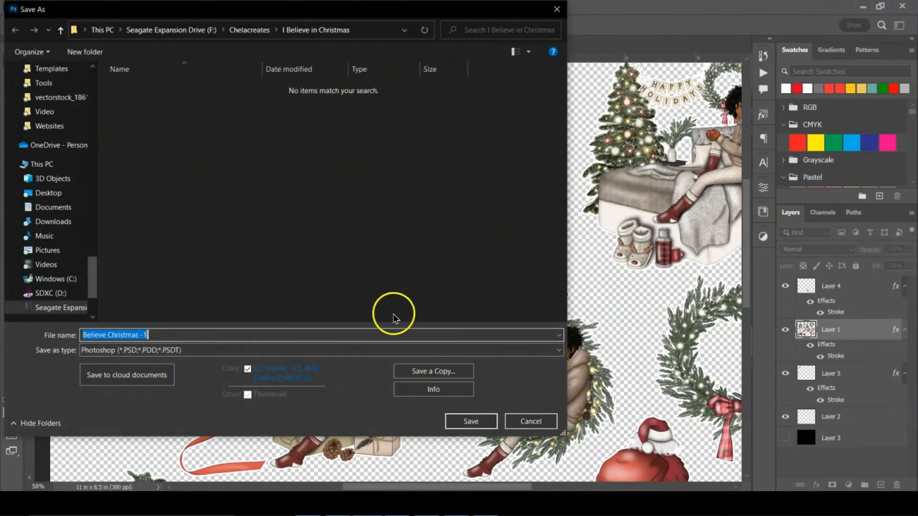
pyautogui.click(458, 421)
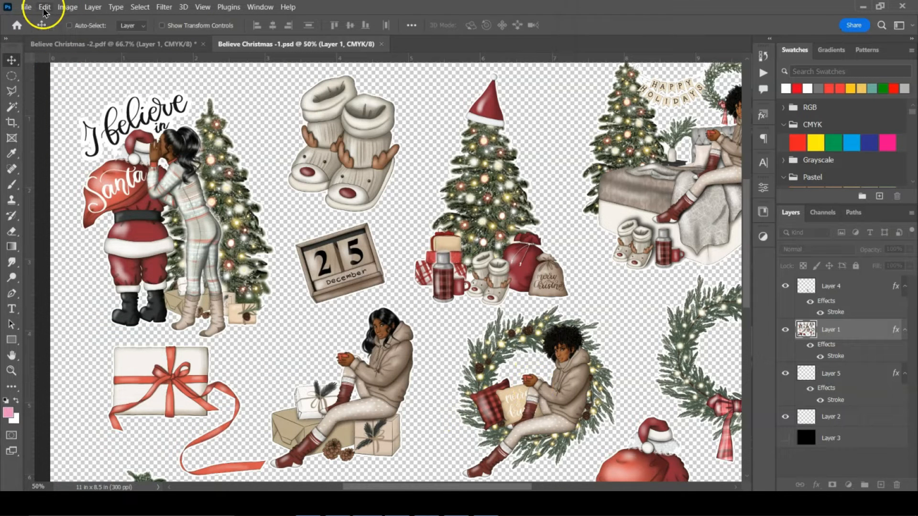
# Quick-export the transparent sticker sheet as a PNG into the I Believe in Christmas folder.
pyautogui.click(24, 8)
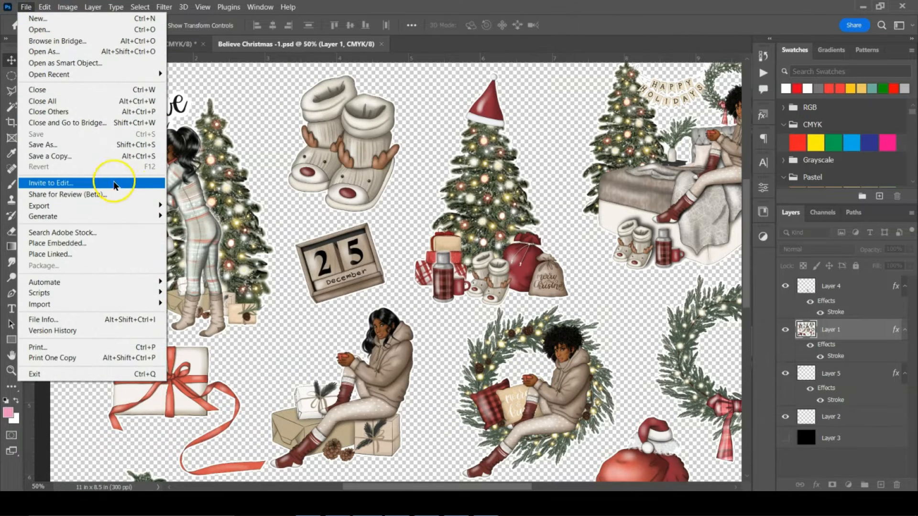
pyautogui.moveTo(123, 205)
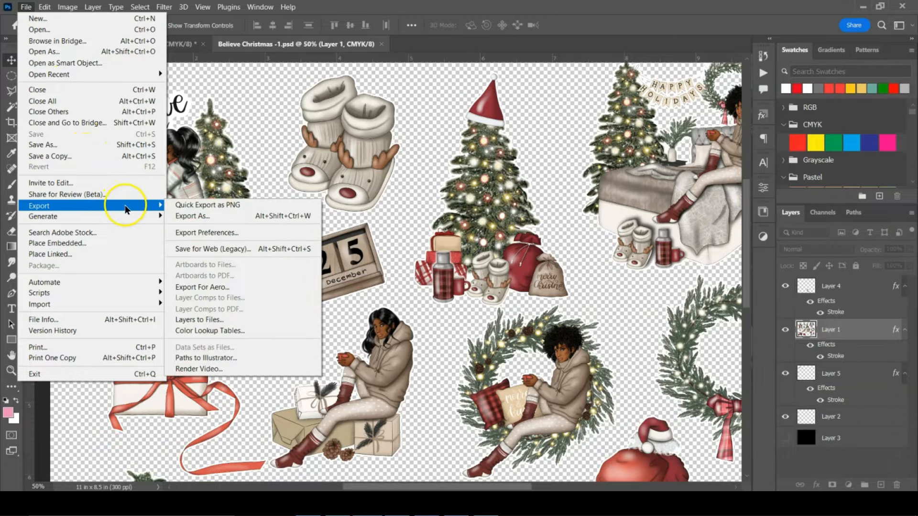
pyautogui.click(191, 206)
pyautogui.click(454, 380)
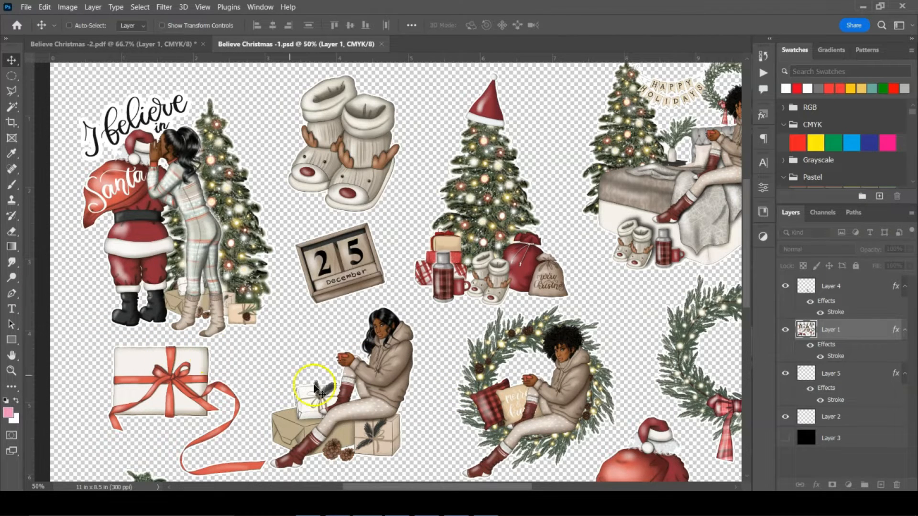
# Switch to Silhouette Studio and open the exported Believe Christmas -1 sticker image from the I Believe in Christmas folder.
pyautogui.click(395, 507)
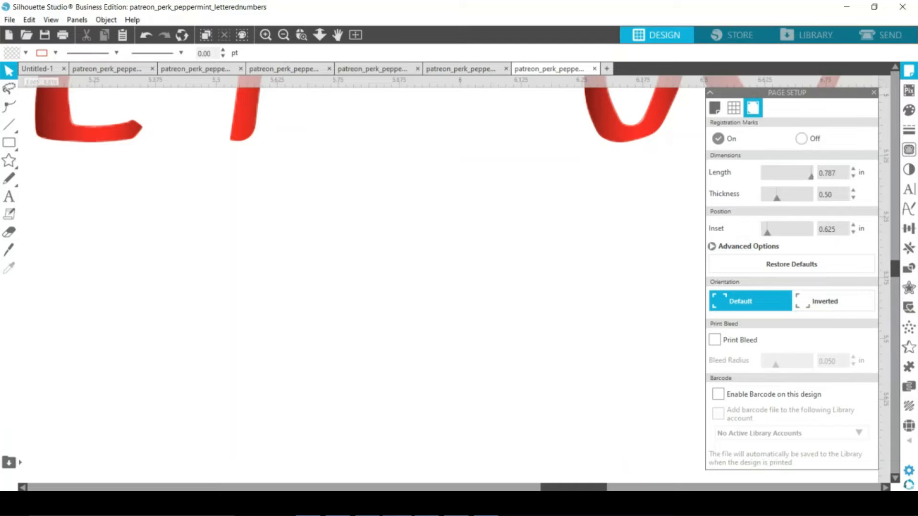
pyautogui.click(9, 20)
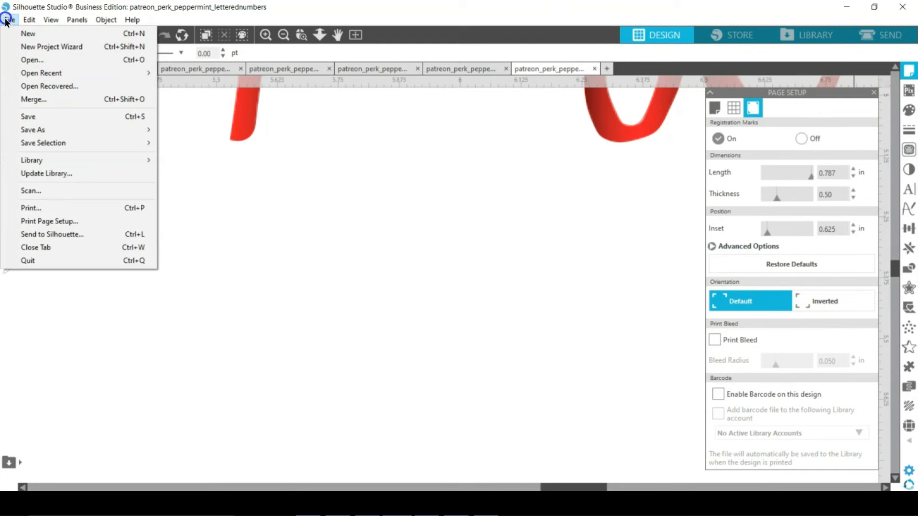
pyautogui.click(29, 20)
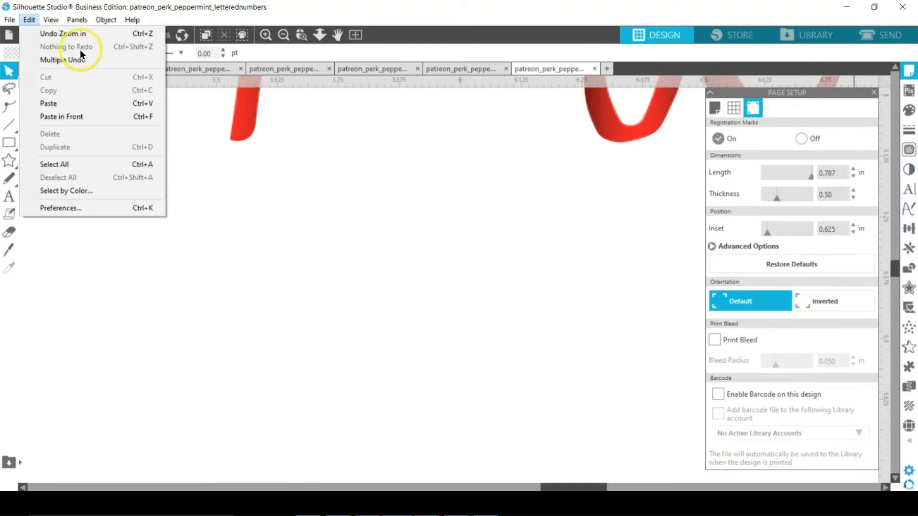
pyautogui.click(331, 17)
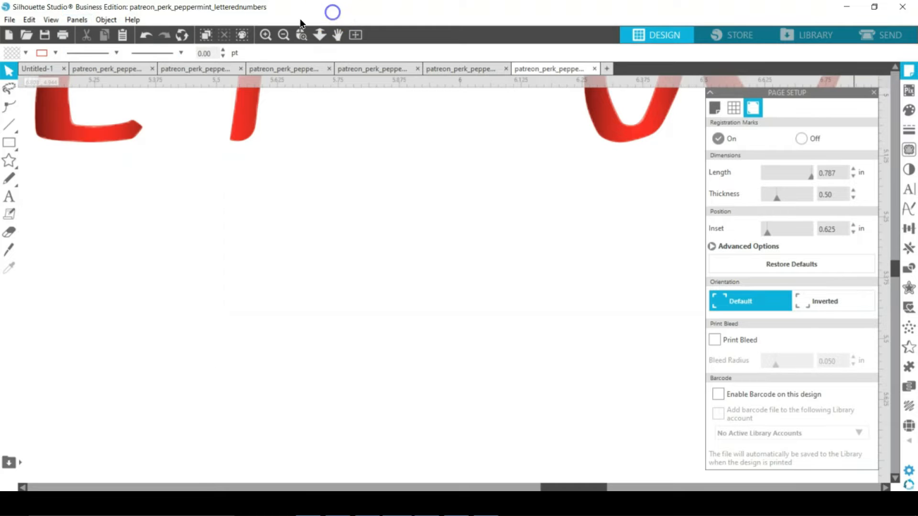
pyautogui.click(9, 19)
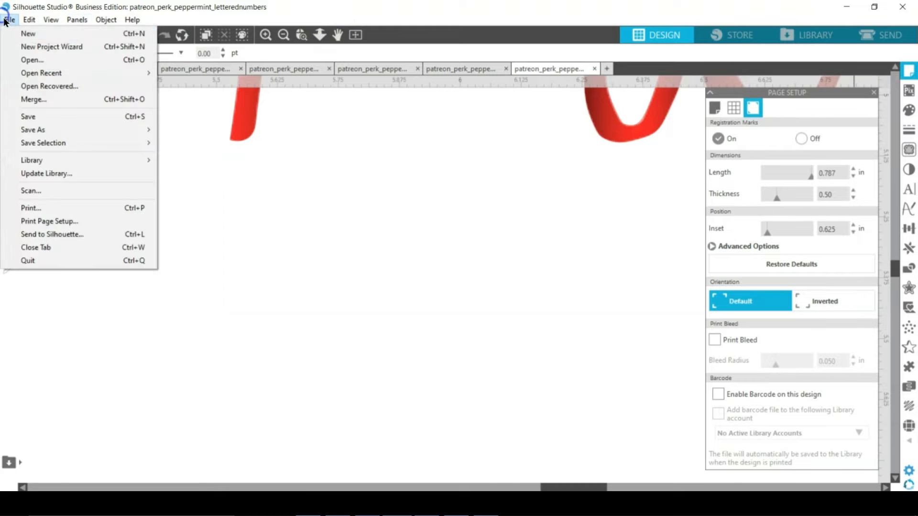
pyautogui.click(79, 60)
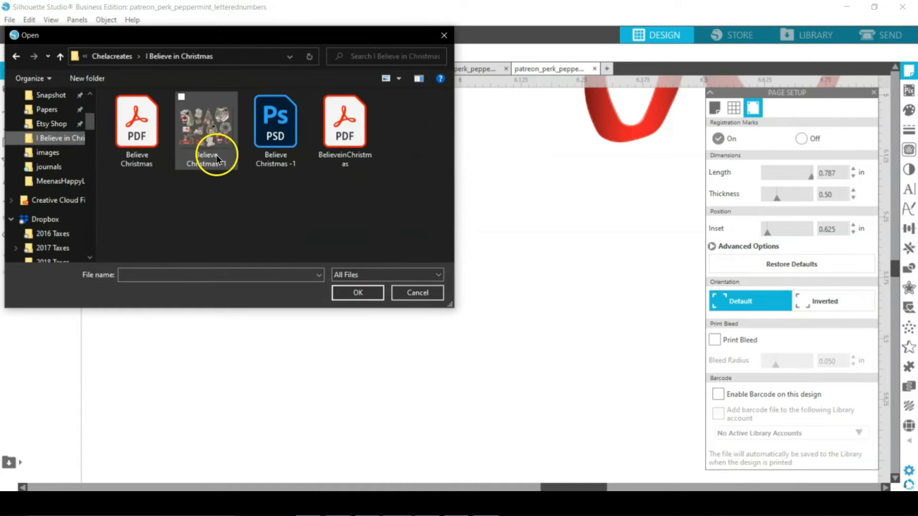
pyautogui.click(200, 126)
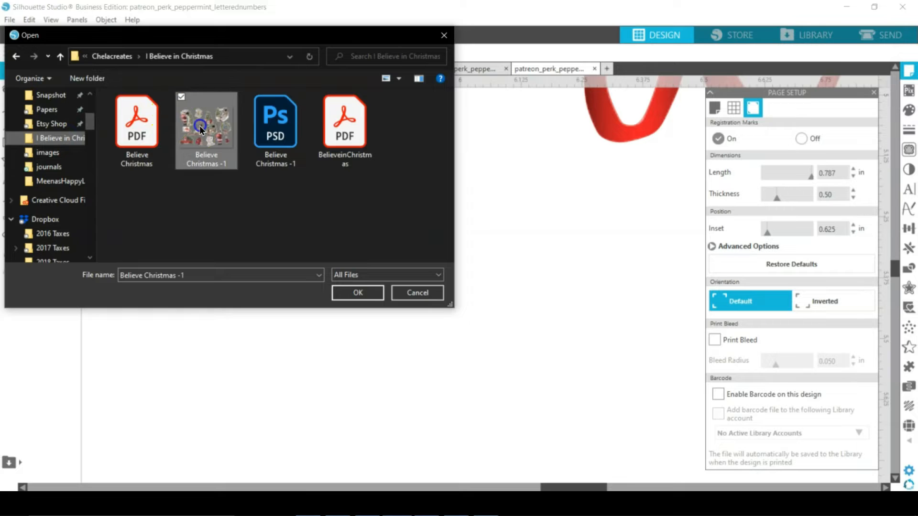
pyautogui.click(357, 293)
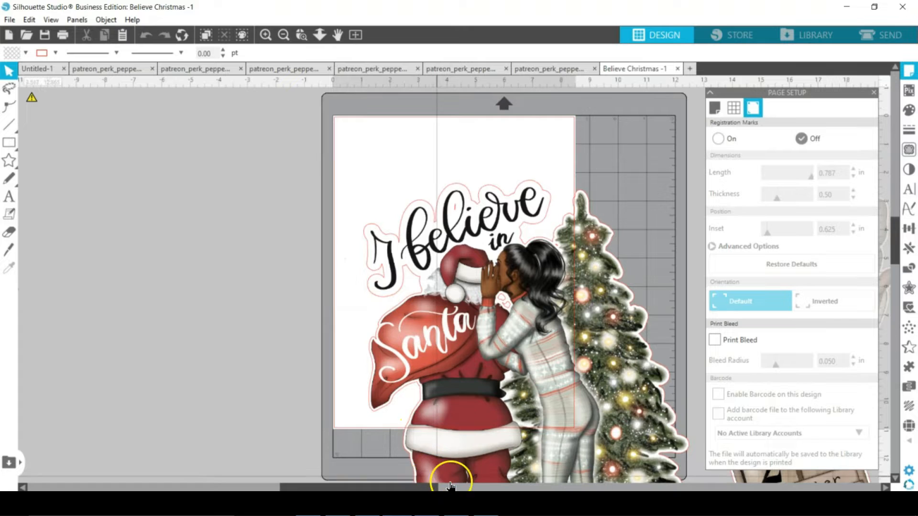
# Change the design page's orientation to landscape in Page Setup.
pyautogui.click(510, 486)
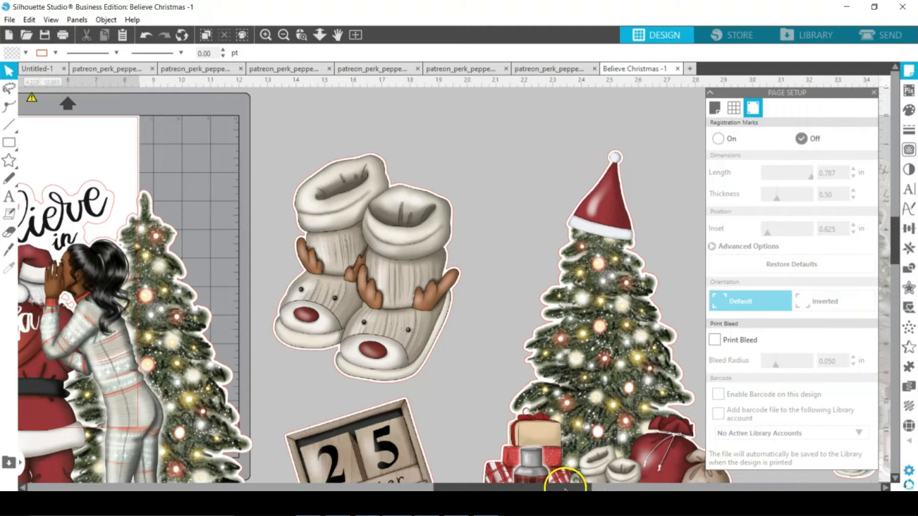
pyautogui.click(355, 390)
pyautogui.moveTo(444, 487); pyautogui.dragTo(355, 486)
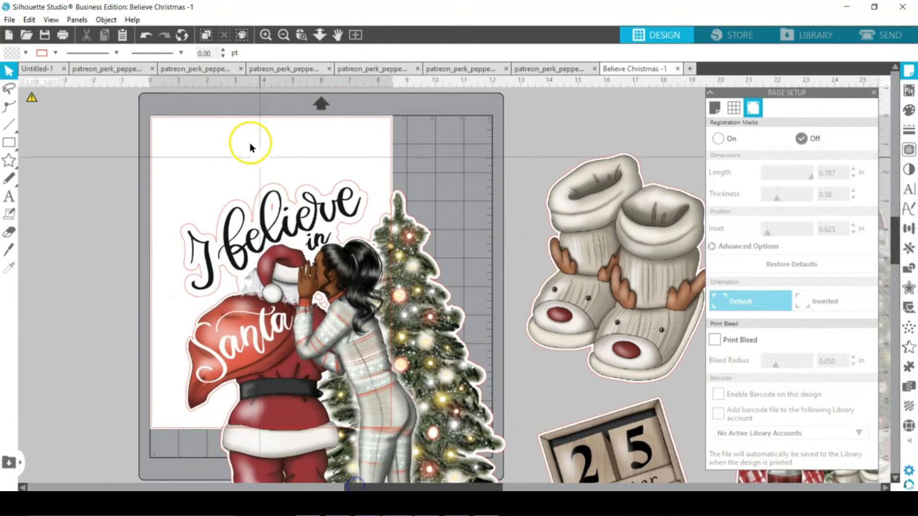
pyautogui.click(710, 106)
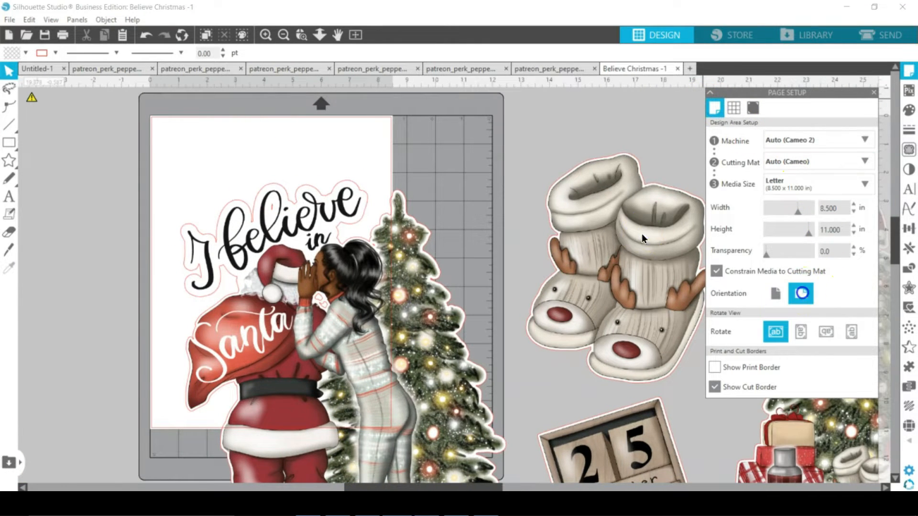
pyautogui.click(802, 293)
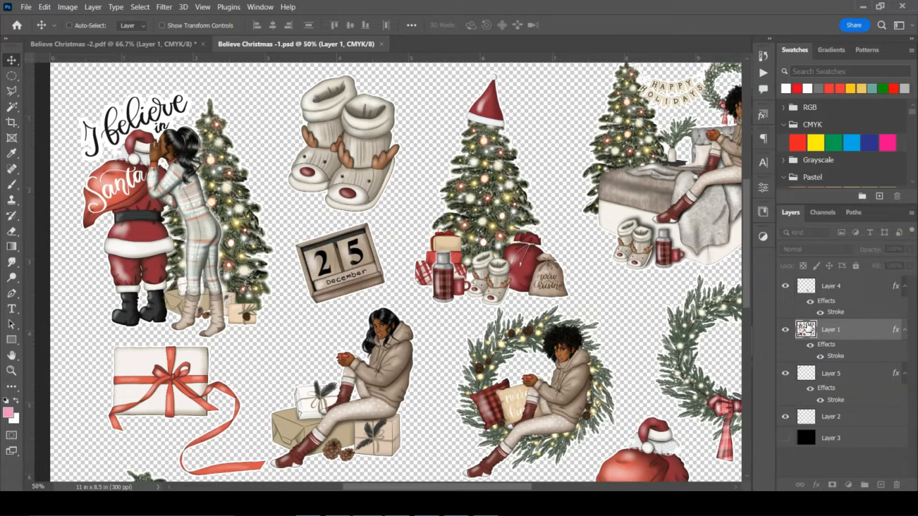
# Switch to Photoshop, load Layer 1's artwork as a selection, and display the Info readout to check its dimensions.
pyautogui.keyDown('ctrl'); pyautogui.click(799, 329); pyautogui.keyUp('ctrl')
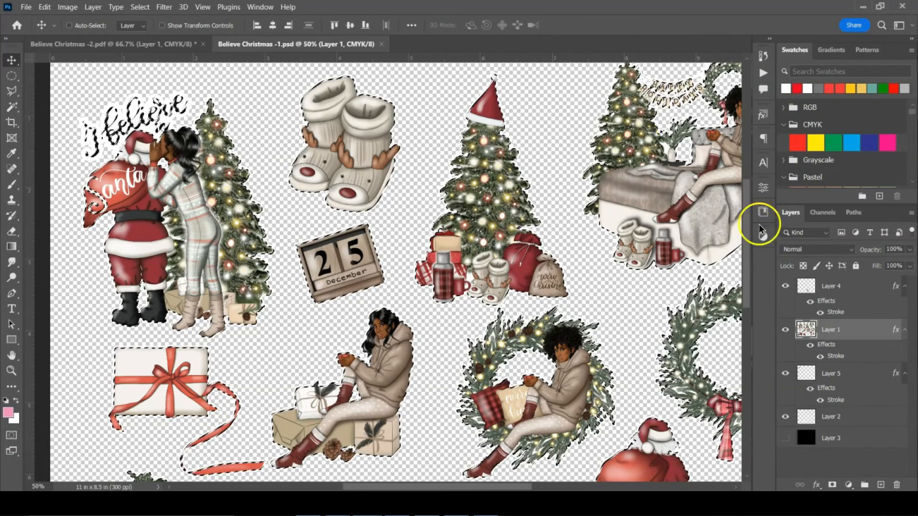
pyautogui.click(258, 7)
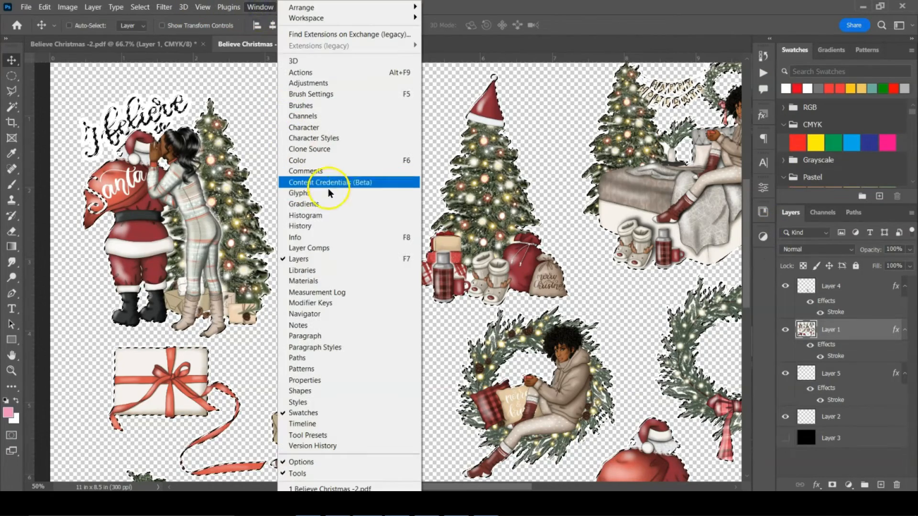
pyautogui.click(316, 237)
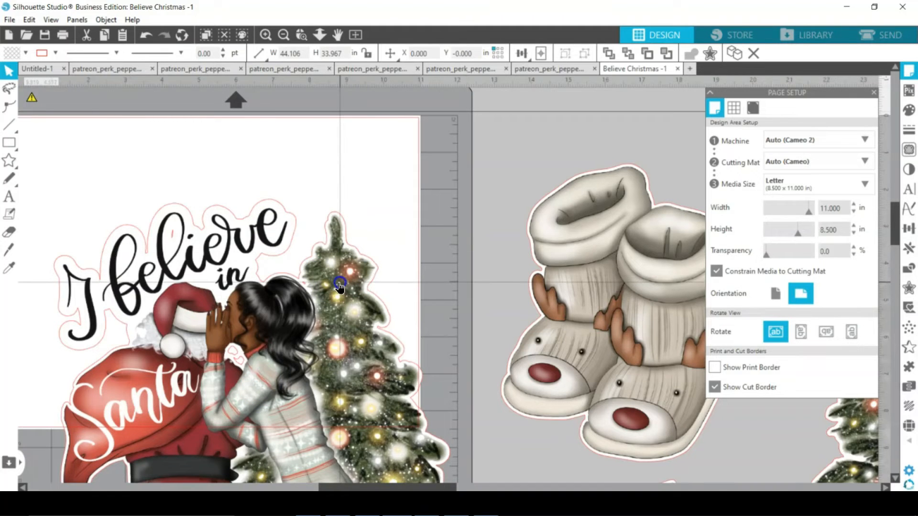
# In Silhouette Studio, set the sticker image's width to 10.55 in with proportions locked and center it on the page.
pyautogui.moveTo(338, 286); pyautogui.dragTo(365, 262)
pyautogui.click(285, 35)
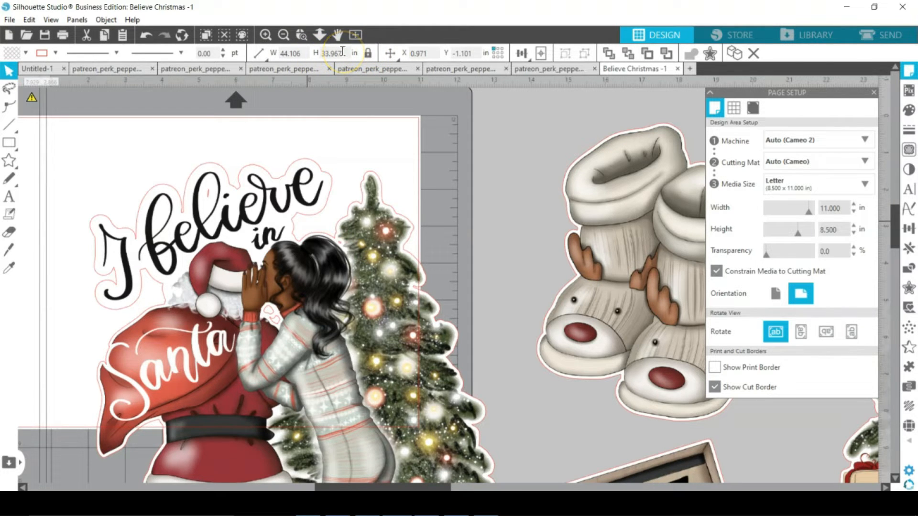
pyautogui.click(291, 53)
pyautogui.write('10.55')
pyautogui.click(367, 132)
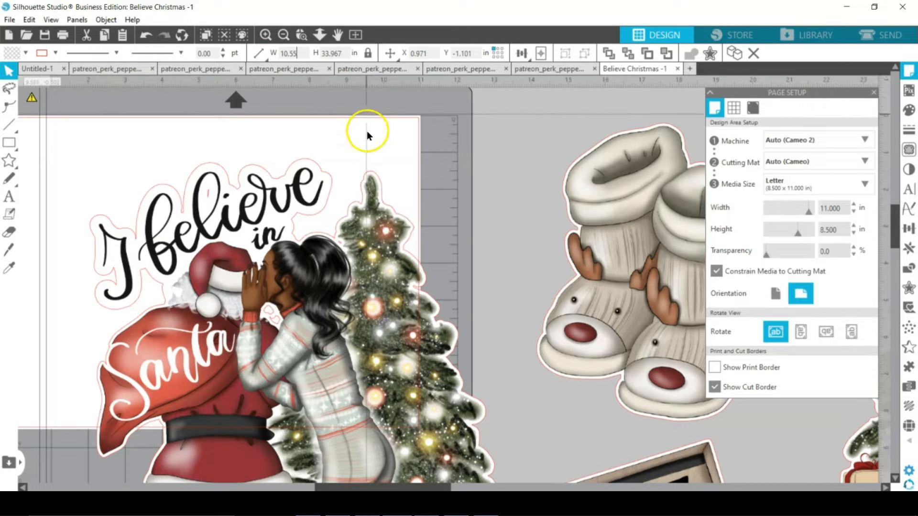
pyautogui.moveTo(30, 100)
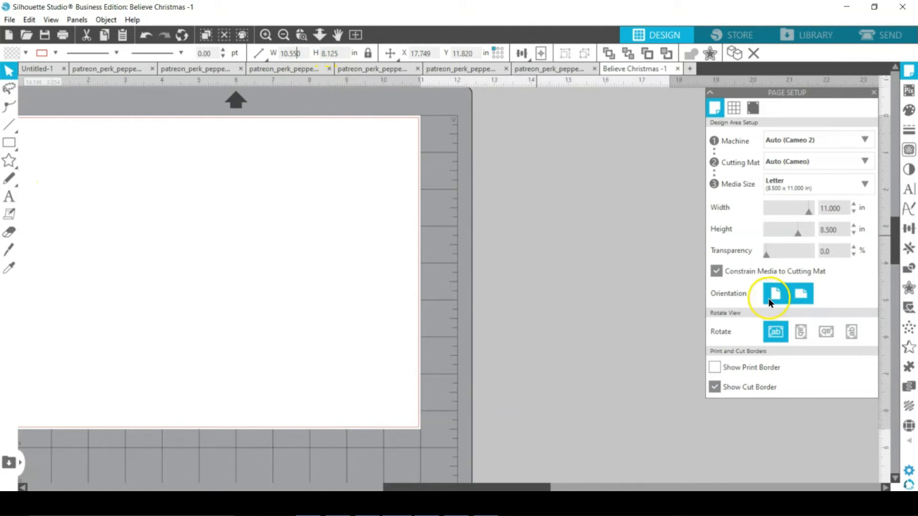
pyautogui.click(540, 53)
pyautogui.hscroll(-5, 586, 276)
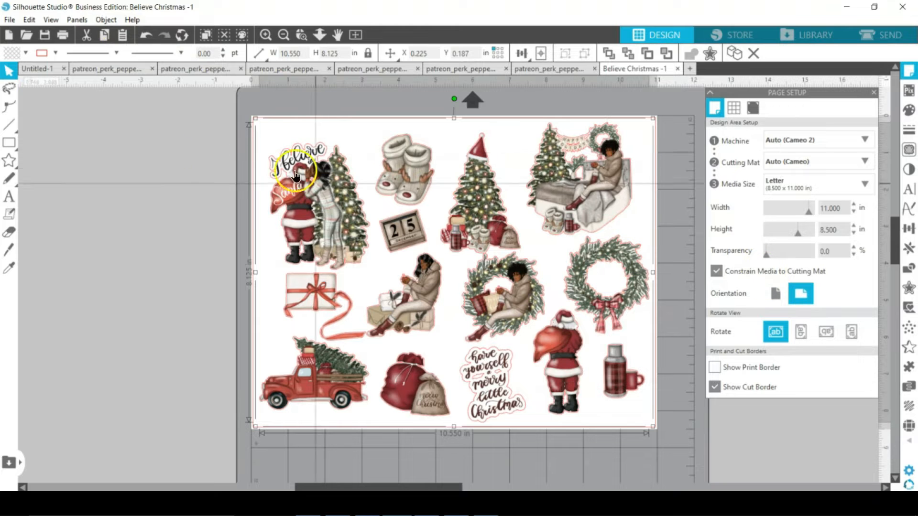
# Turn on registration marks and set their left inset to 0.394 in.
pyautogui.click(751, 109)
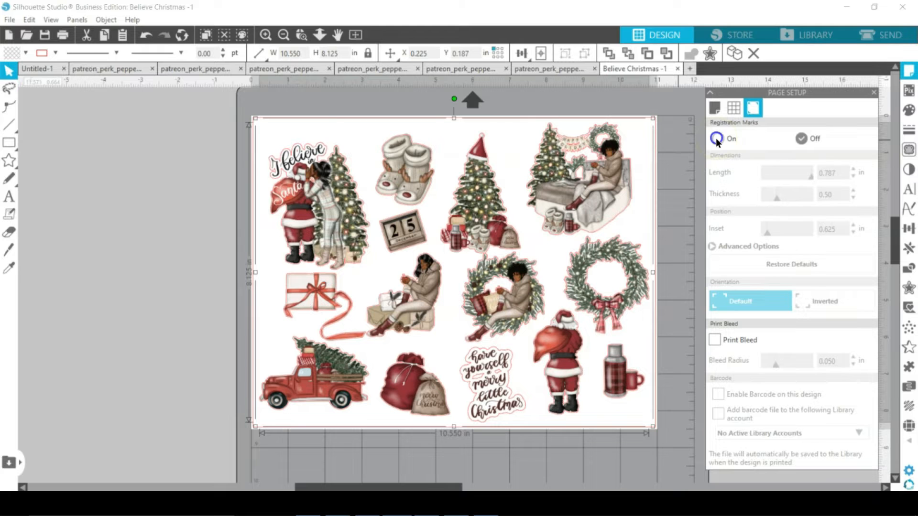
pyautogui.click(716, 138)
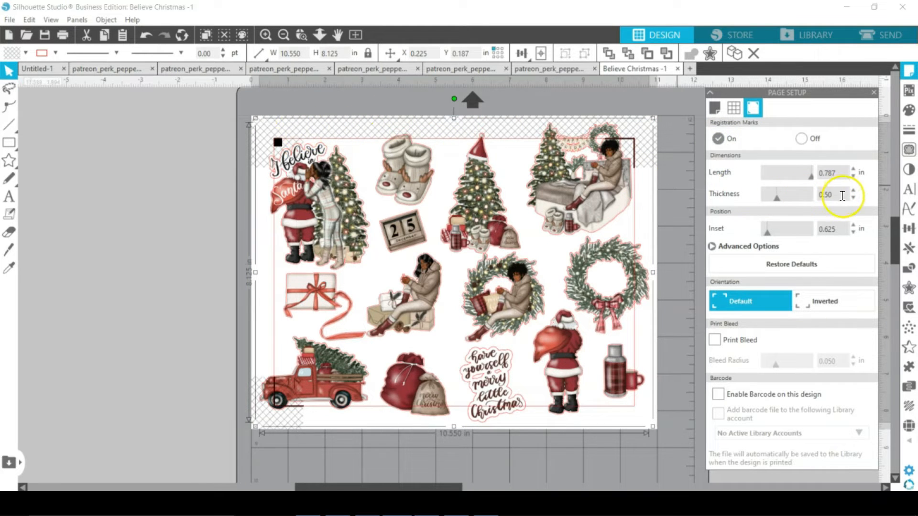
pyautogui.click(735, 246)
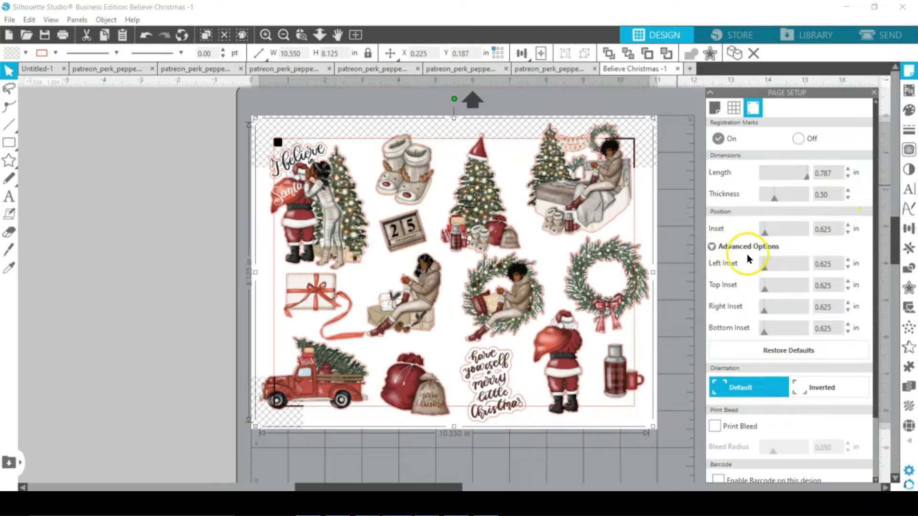
pyautogui.click(823, 262)
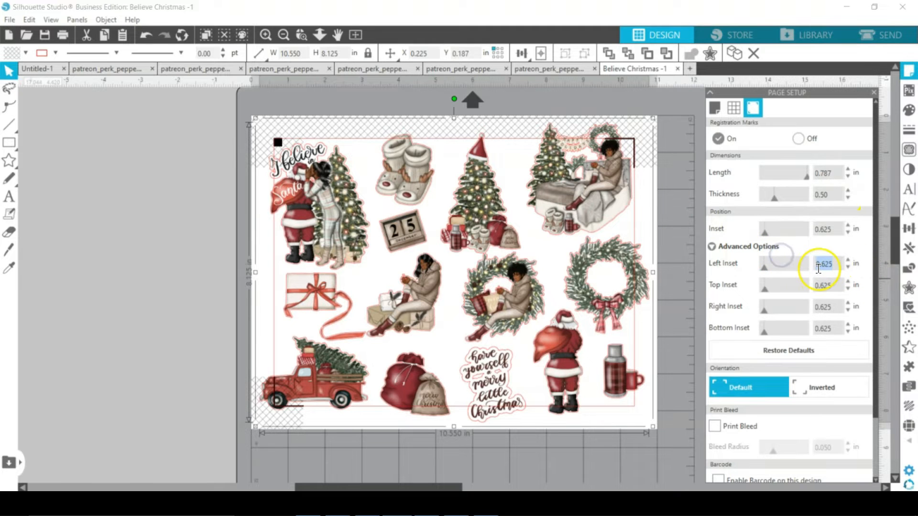
pyautogui.write('.')
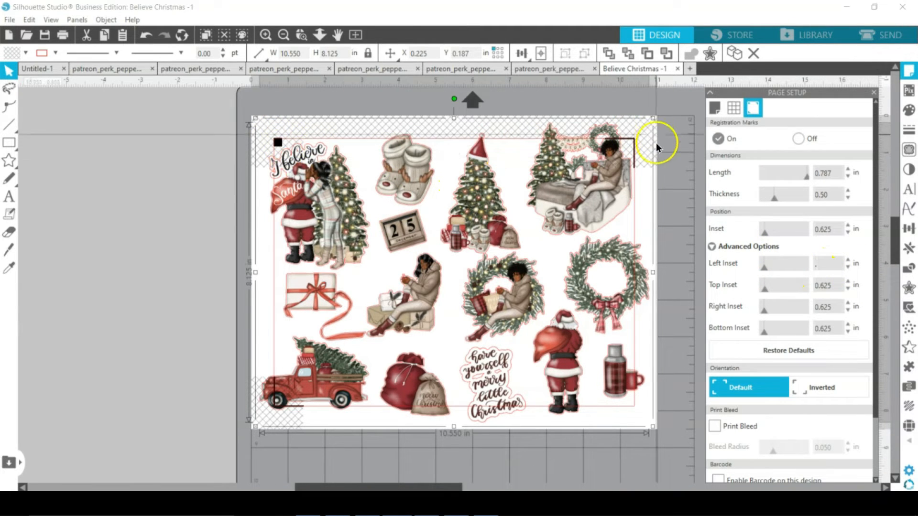
pyautogui.write('394')
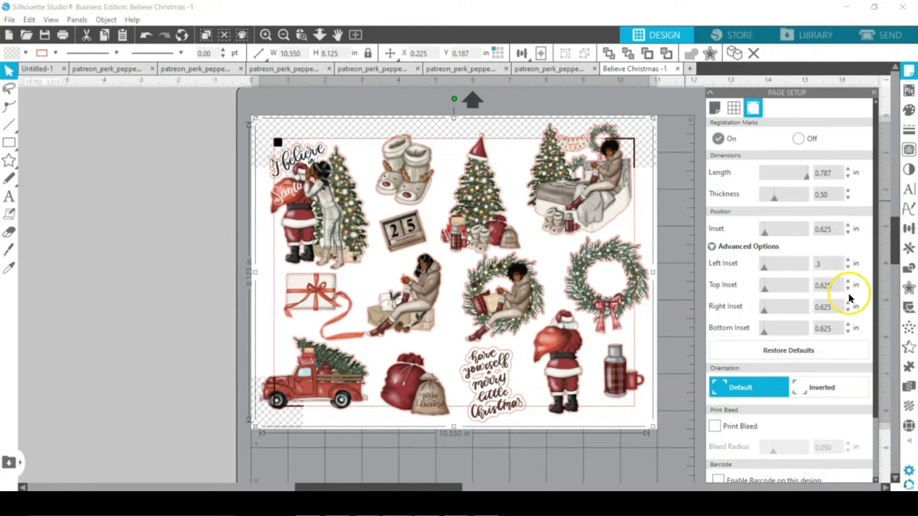
pyautogui.press('Tab')
# Set the registration marks' top and bottom insets to 0.394 in, skipping the right inset.
pyautogui.write('.3')
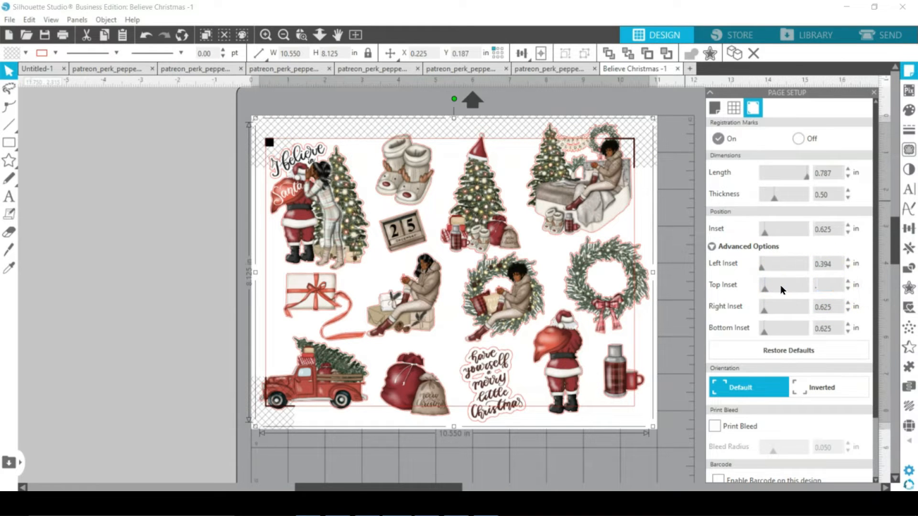
pyautogui.write('94')
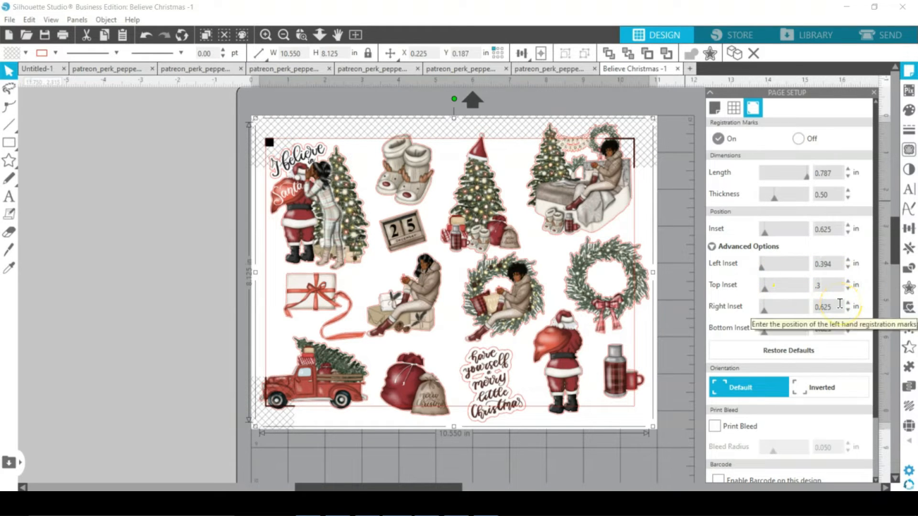
pyautogui.press('Tab')
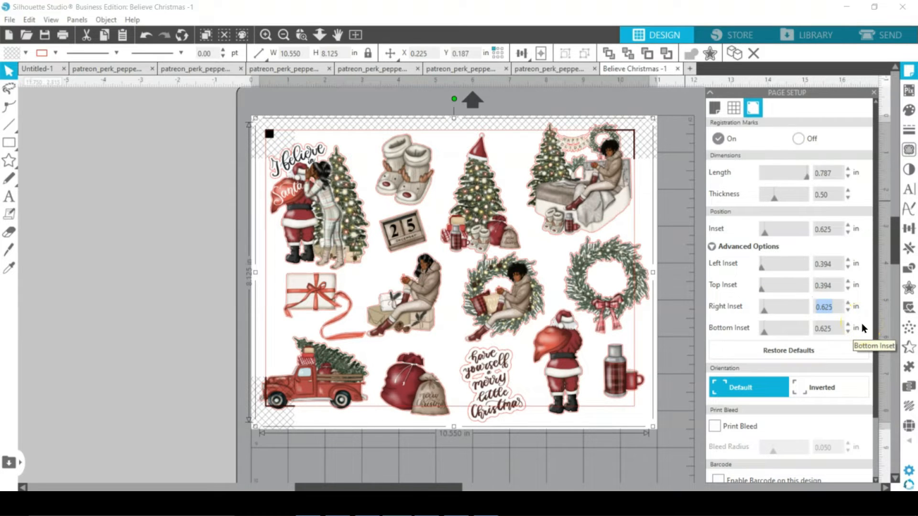
pyautogui.press('Tab')
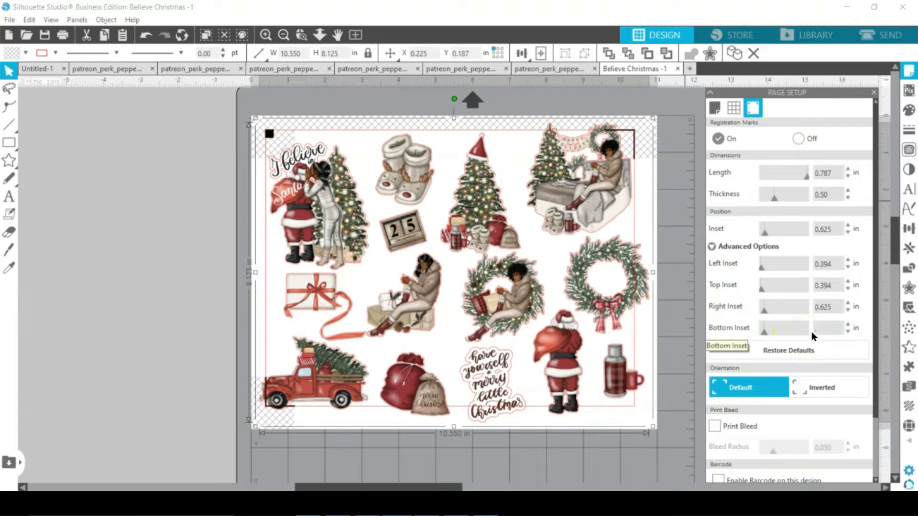
pyautogui.write('.3')
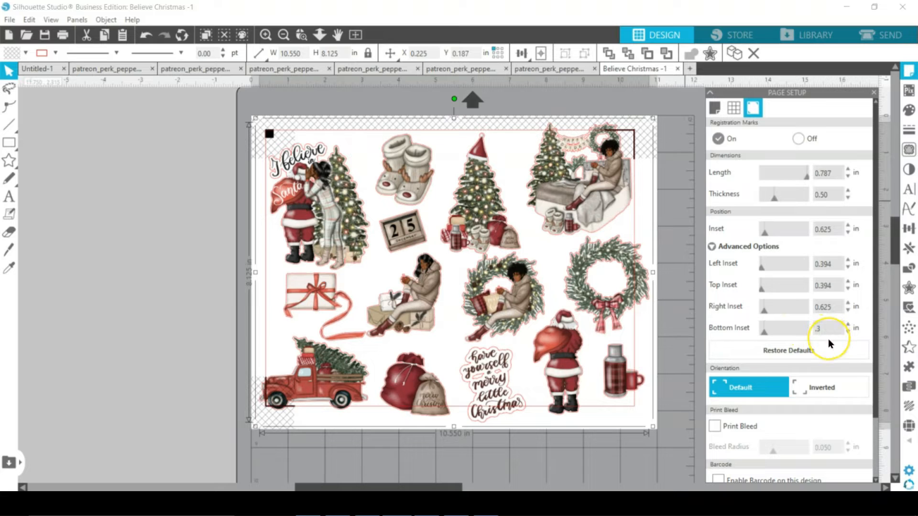
pyautogui.press('Return')
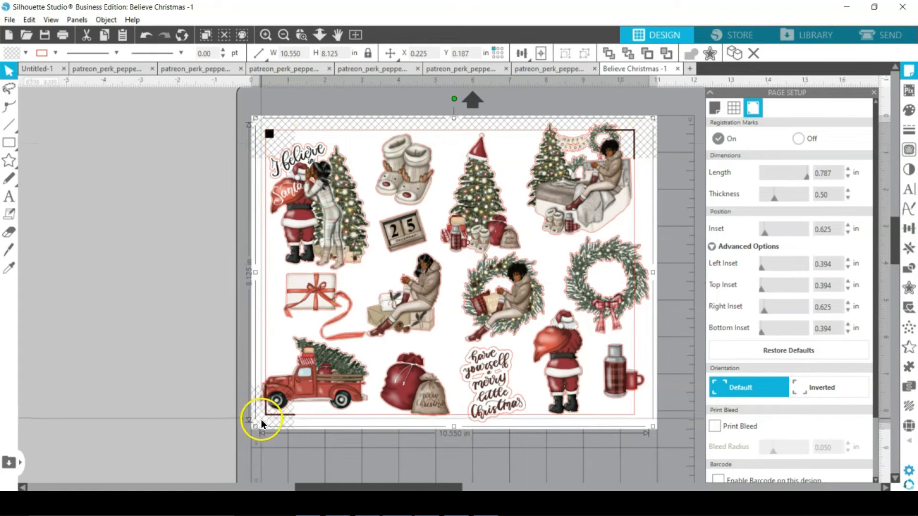
pyautogui.rightClick(322, 188)
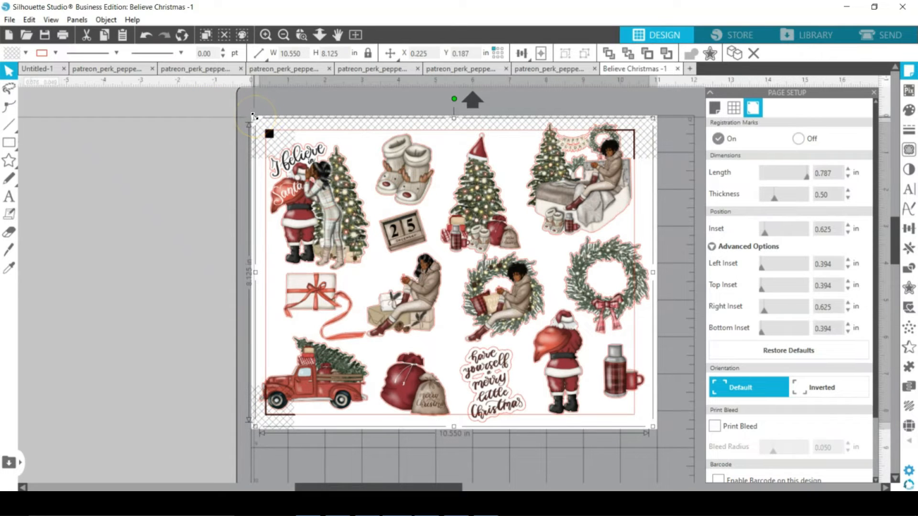
pyautogui.moveTo(254, 119); pyautogui.dragTo(655, 135)
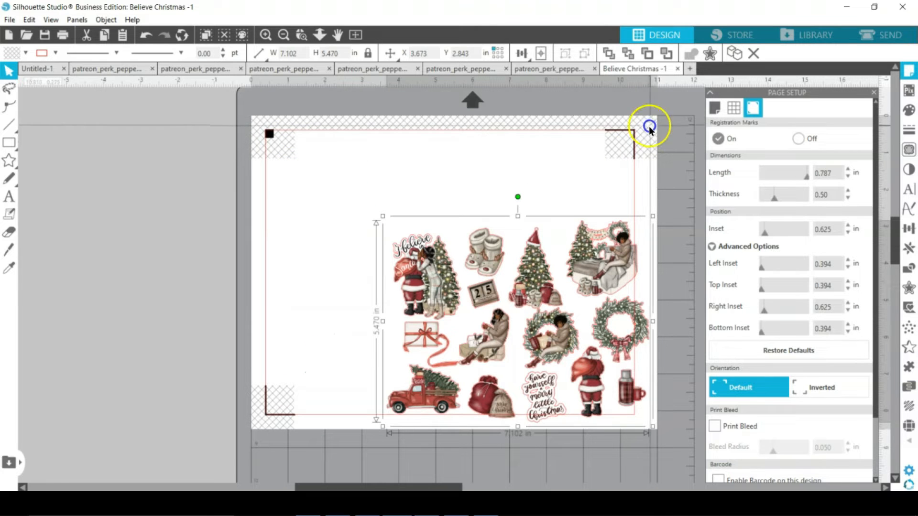
pyautogui.press('i')
pyautogui.hotkey('ctrl', 'z')
pyautogui.press('v')
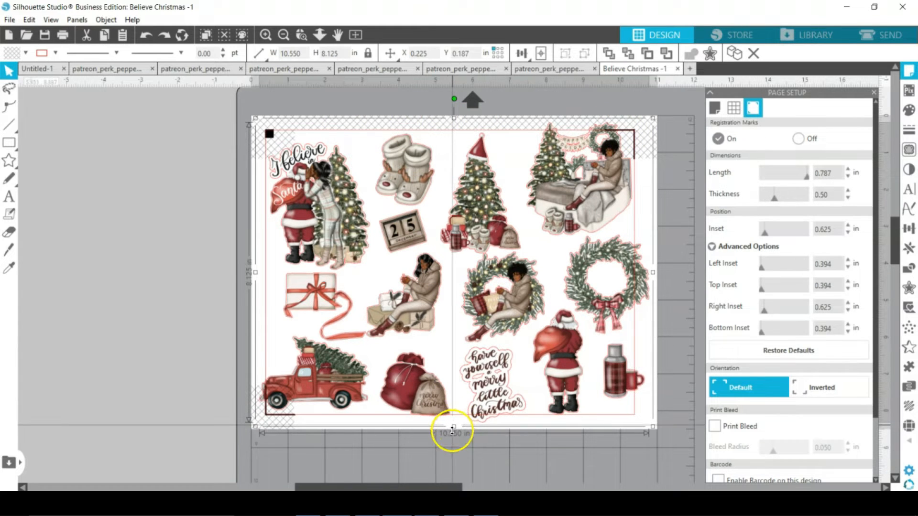
# Scale the sticker image proportionally to about 9.255 × 7.128 in to clear the registration marks, nudge it slightly, and deselect it.
pyautogui.moveTo(367, 504)
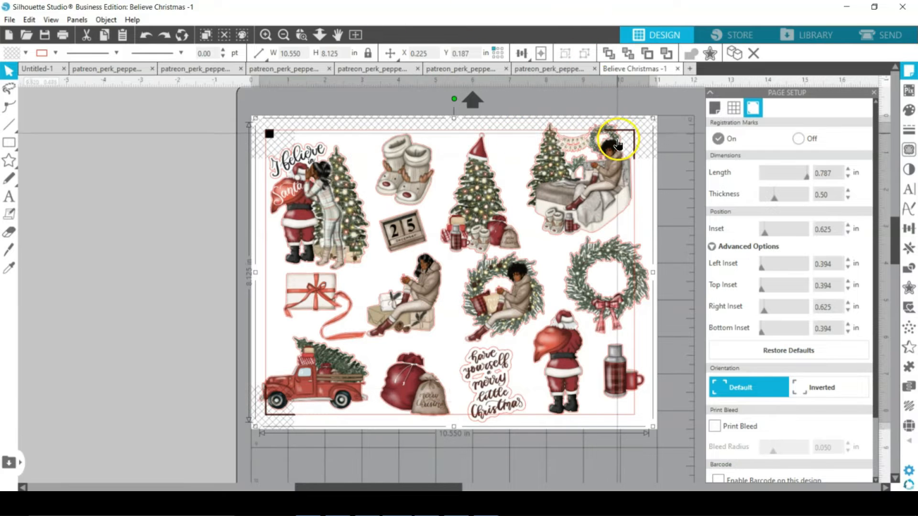
pyautogui.moveTo(653, 117); pyautogui.dragTo(634, 131)
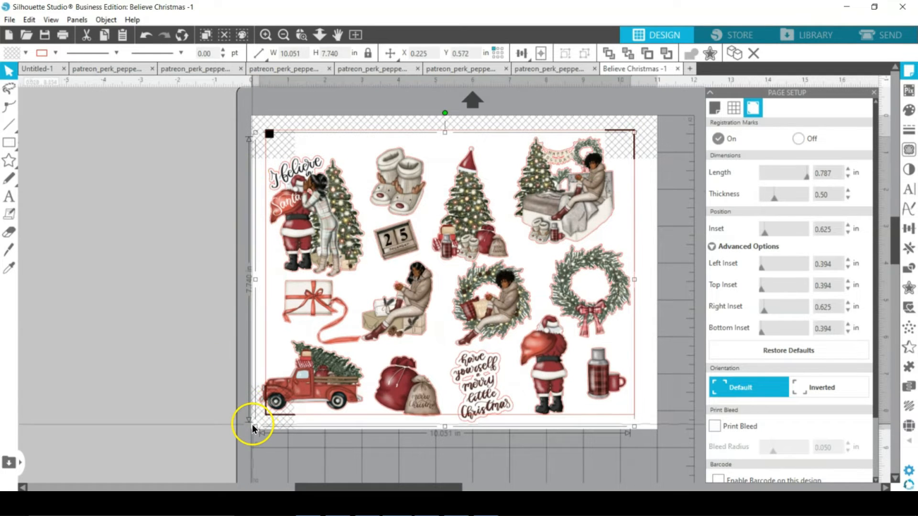
pyautogui.moveTo(253, 422); pyautogui.dragTo(283, 407)
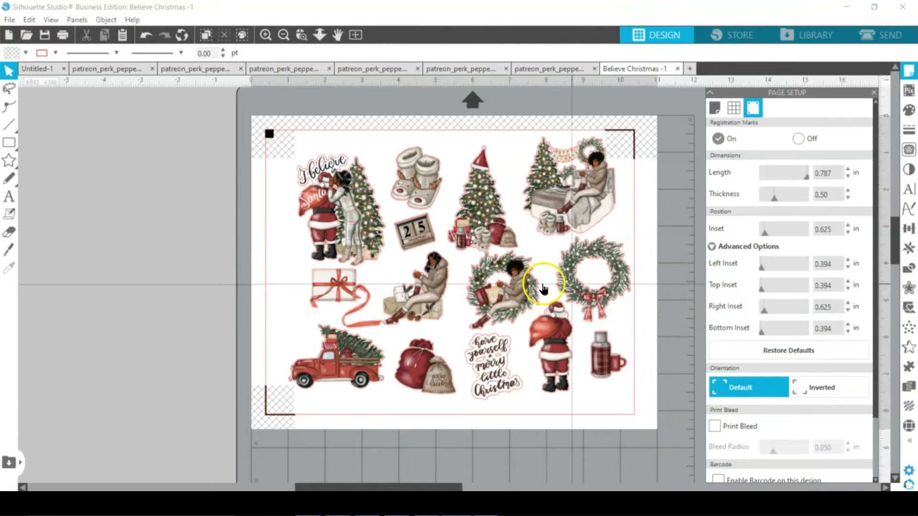
pyautogui.click(544, 289)
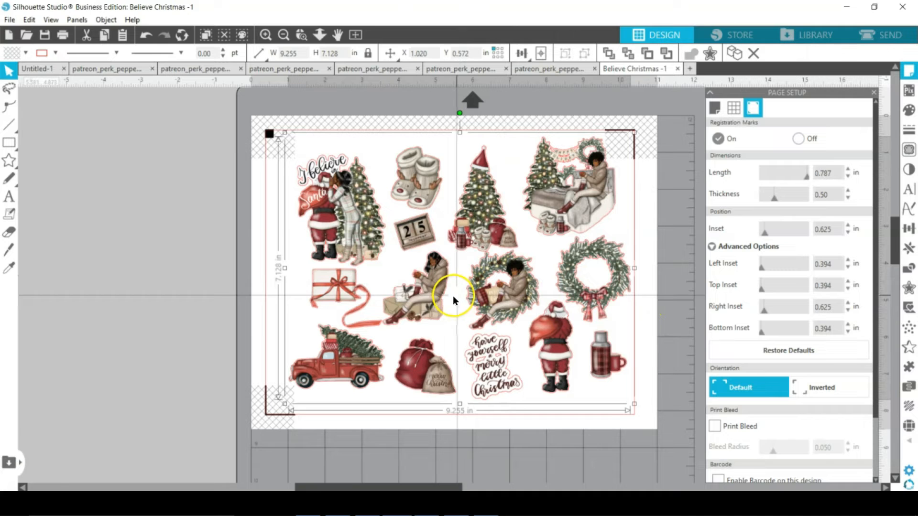
pyautogui.moveTo(436, 306); pyautogui.dragTo(433, 308)
pyautogui.click(181, 319)
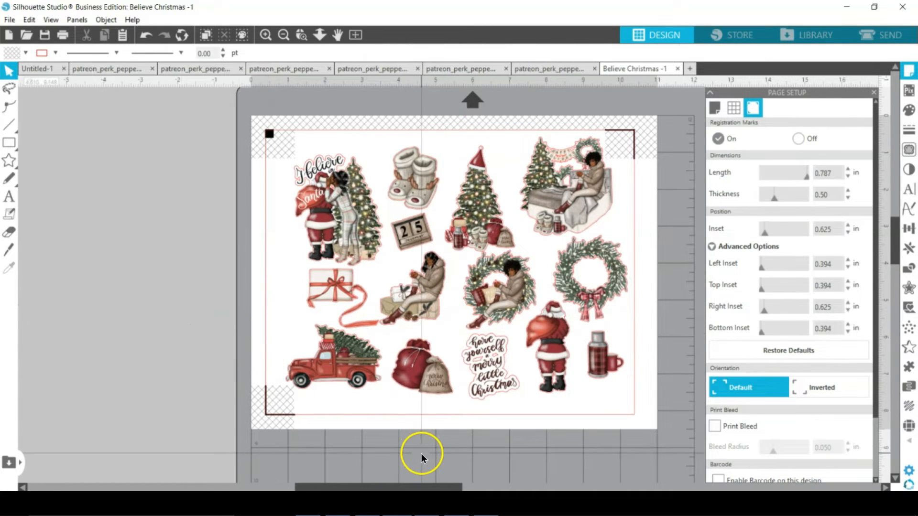
# Save the design as Believe Christmas -1 in Silhouette Studio V3 format in the I Believe in Christmas folder.
pyautogui.click(10, 20)
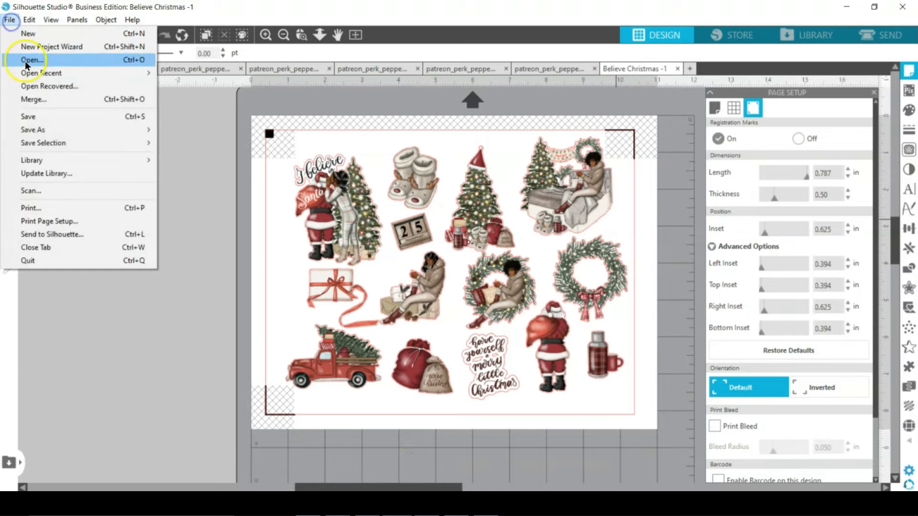
pyautogui.click(68, 116)
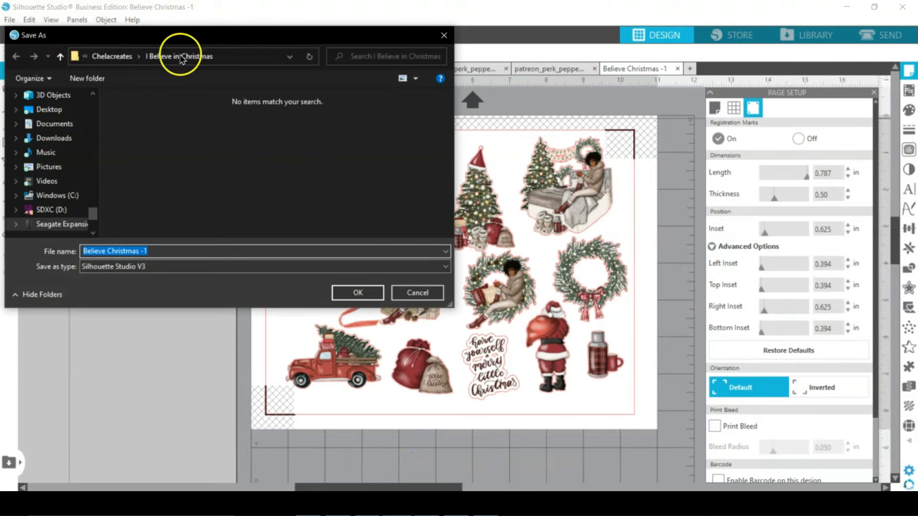
pyautogui.click(369, 293)
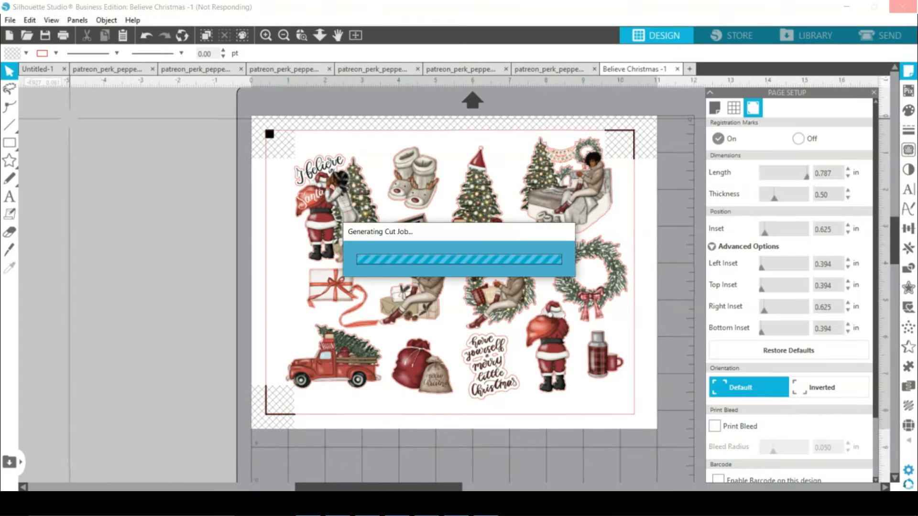
# Preview the sticker sheet's print output and choose the HP DeskJet 2600 series printer for the job.
pyautogui.click(61, 37)
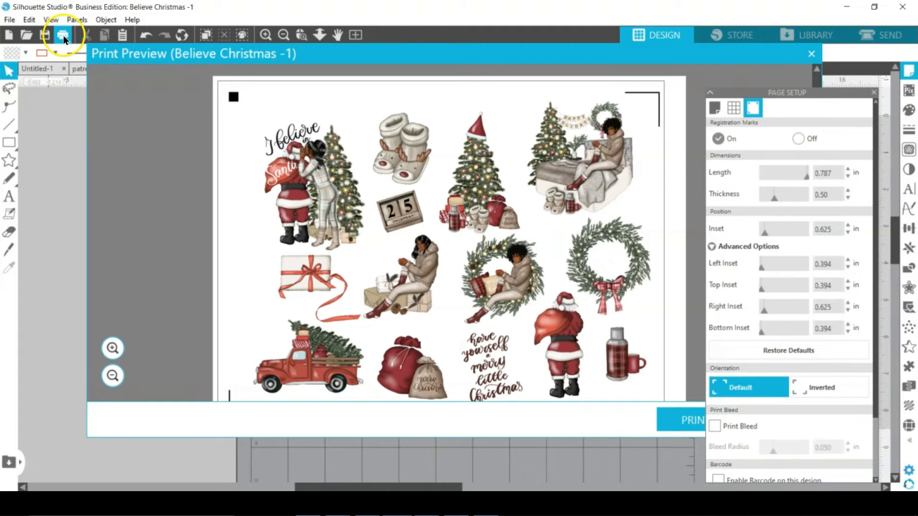
pyautogui.click(63, 35)
pyautogui.click(615, 410)
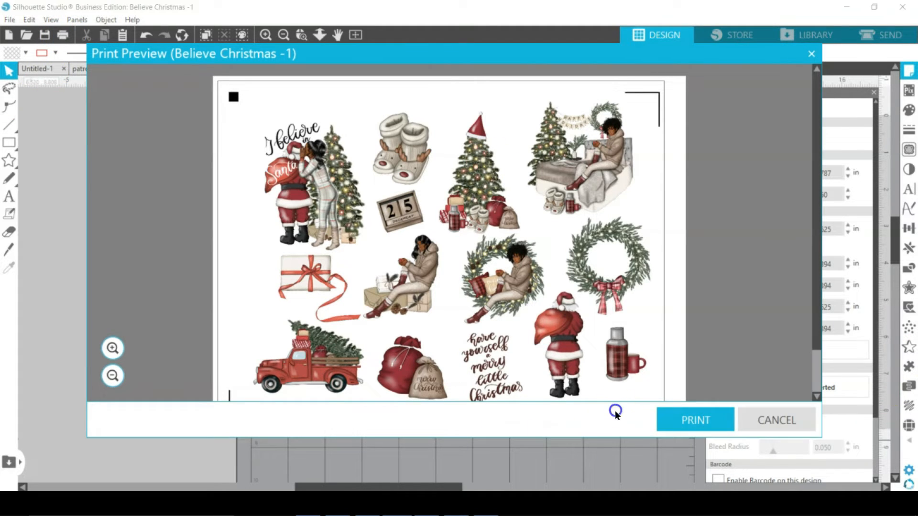
pyautogui.click(686, 417)
pyautogui.click(80, 155)
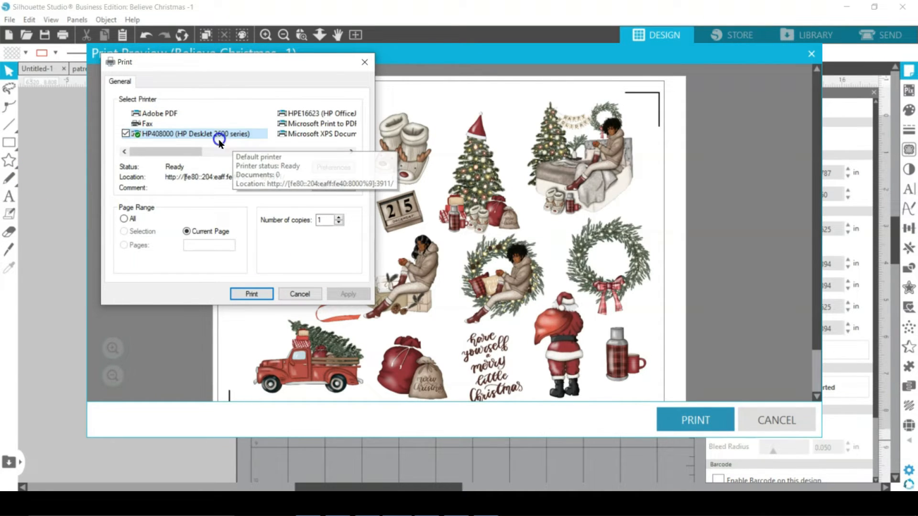
# Check the printer preferences for Plain Paper and Best quality, accept them, and print one copy of the current page.
pyautogui.click(335, 168)
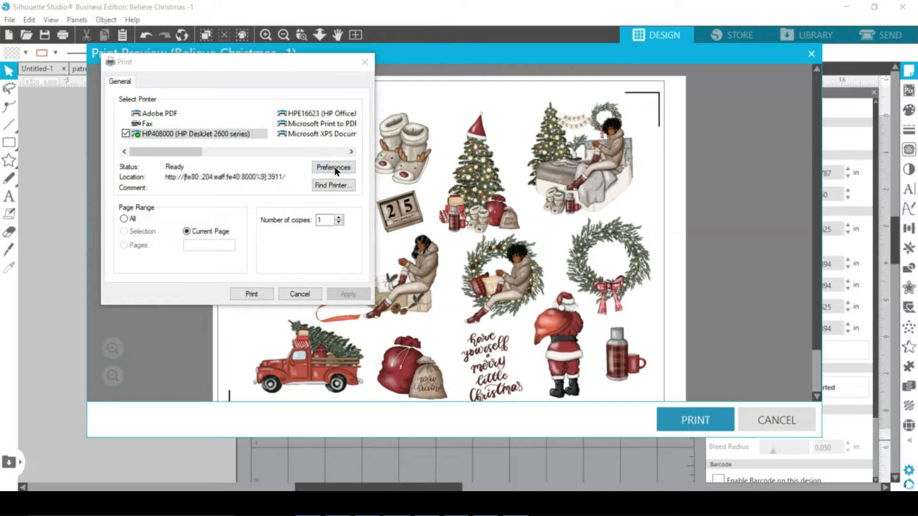
pyautogui.click(281, 169)
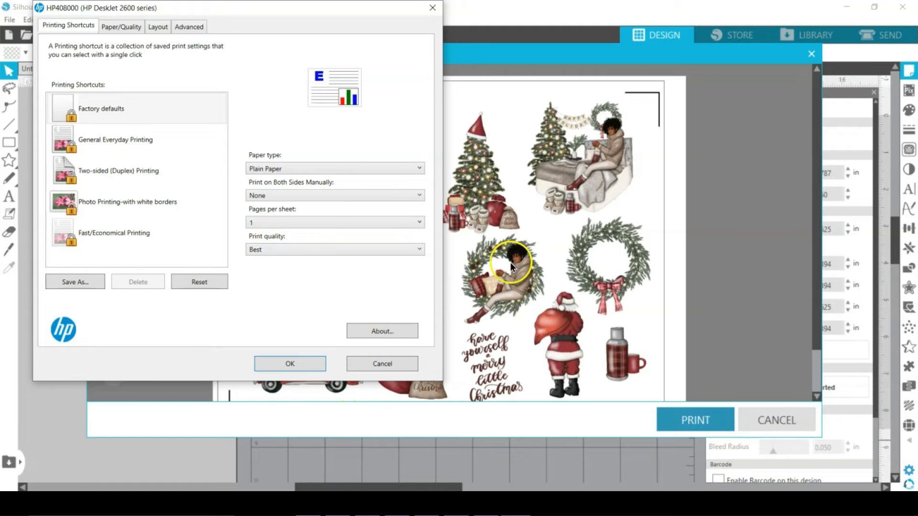
pyautogui.click(302, 362)
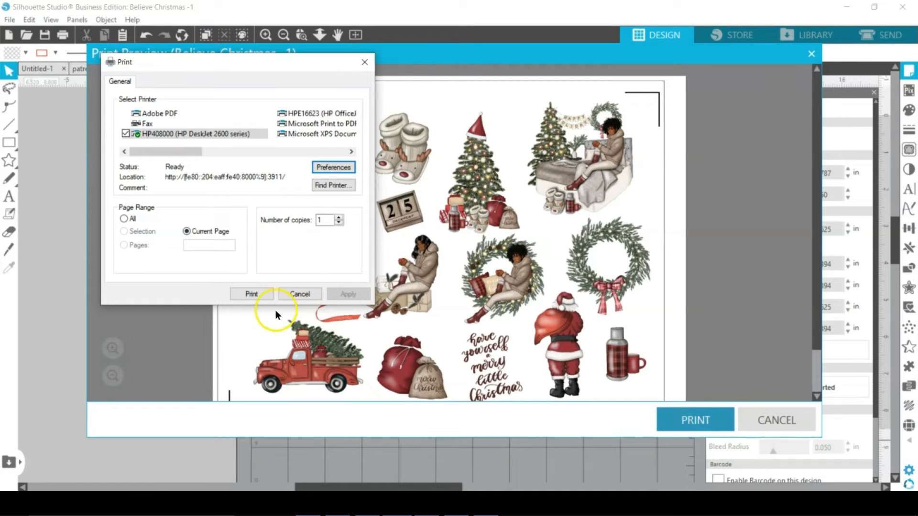
pyautogui.click(231, 285)
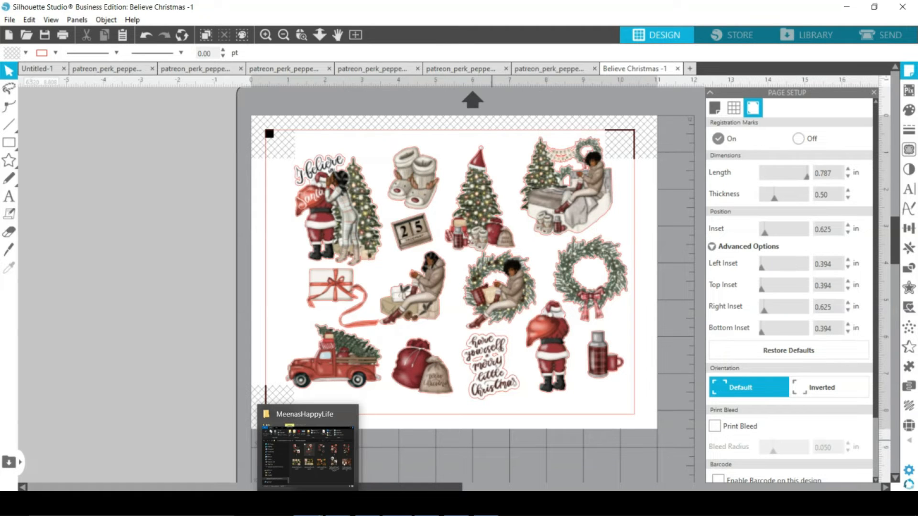
# Open the design's send view and examine the cut lines around all the stickers up close.
pyautogui.click(874, 30)
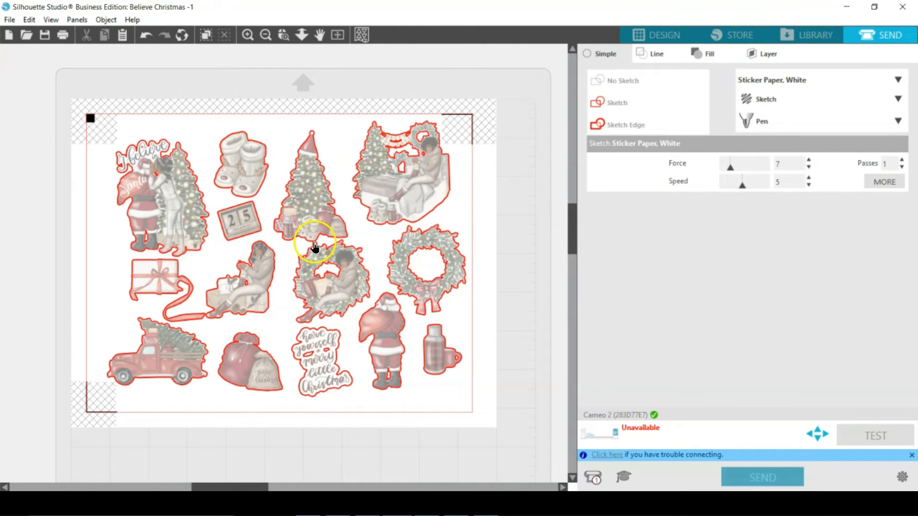
pyautogui.click(247, 35)
pyautogui.click(245, 34)
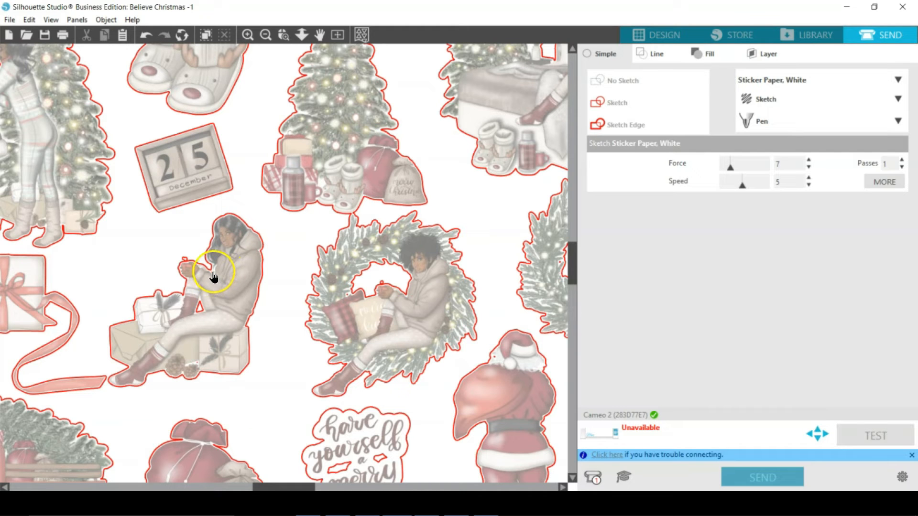
pyautogui.scroll(-3, 344, 303)
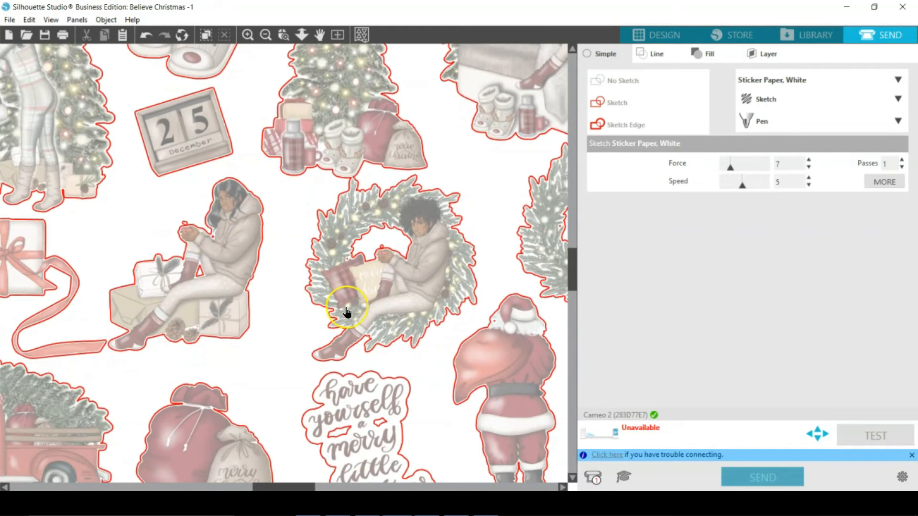
pyautogui.scroll(-5, 348, 313)
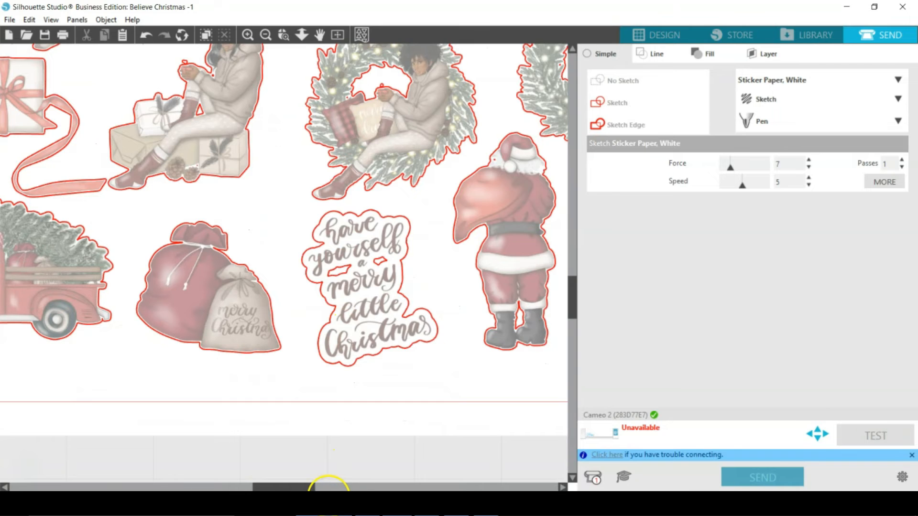
pyautogui.moveTo(290, 488); pyautogui.dragTo(252, 489)
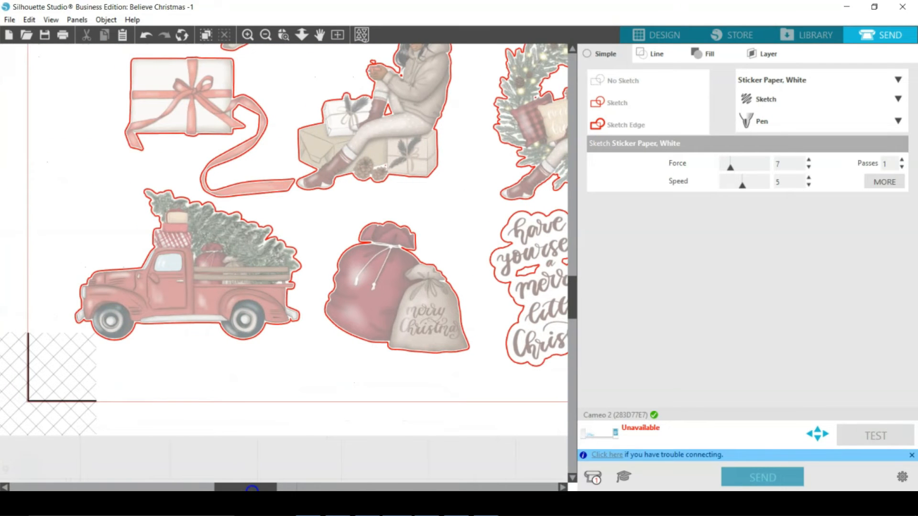
pyautogui.scroll(8, 356, 368)
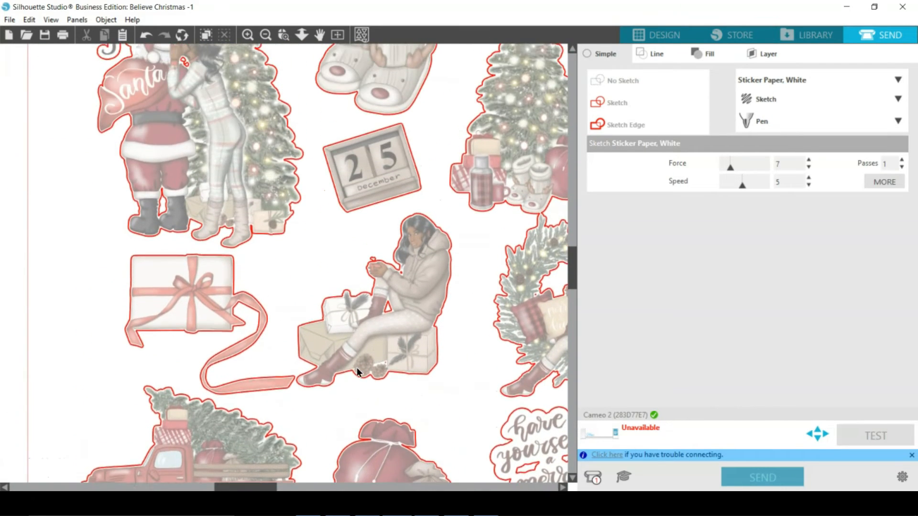
pyautogui.scroll(8, 356, 368)
pyautogui.scroll(-3, 357, 368)
pyautogui.scroll(4, 357, 368)
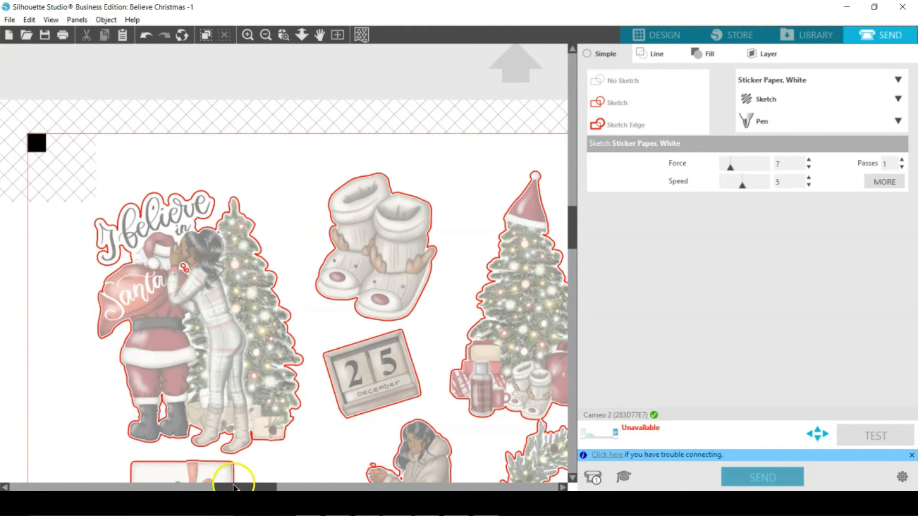
pyautogui.moveTo(257, 487); pyautogui.dragTo(338, 492)
pyautogui.scroll(-10, 338, 416)
pyautogui.scroll(-3, 337, 422)
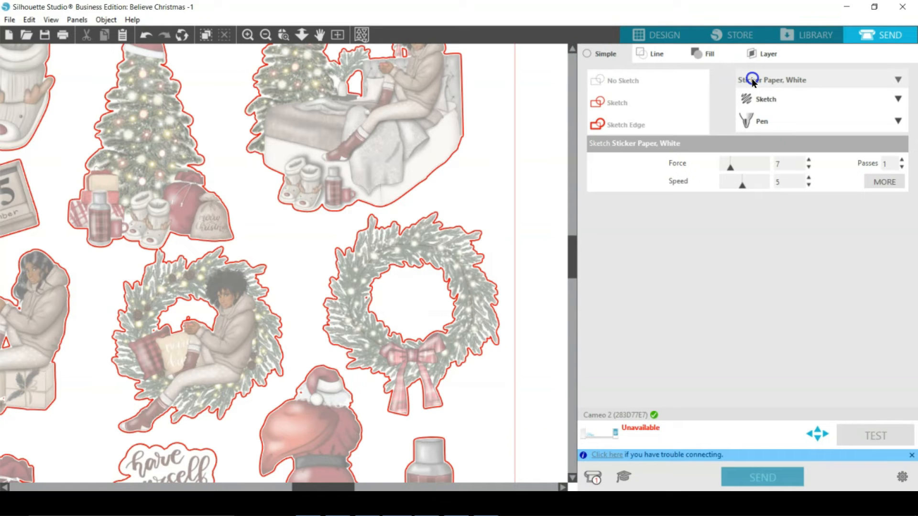
# Change the action for Sticker Paper, White from Sketch to Cut and set the cutting force to 12.
pyautogui.click(765, 99)
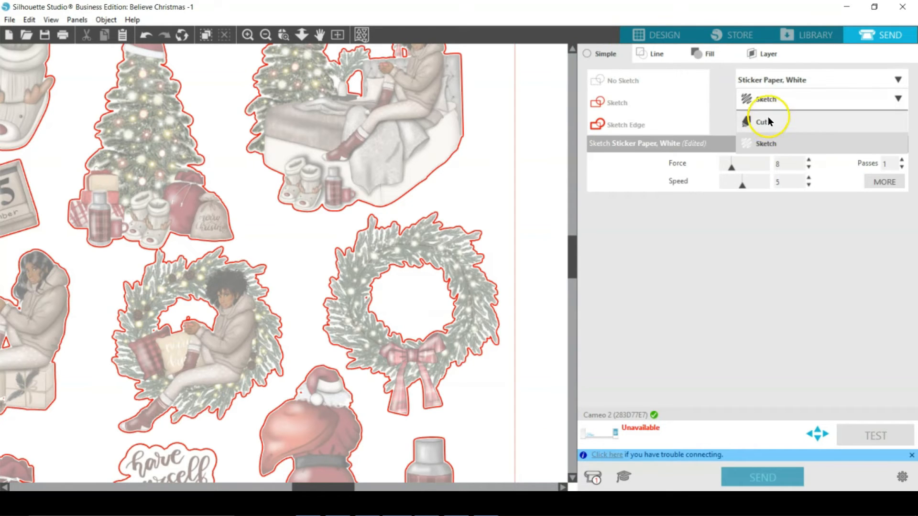
pyautogui.click(770, 123)
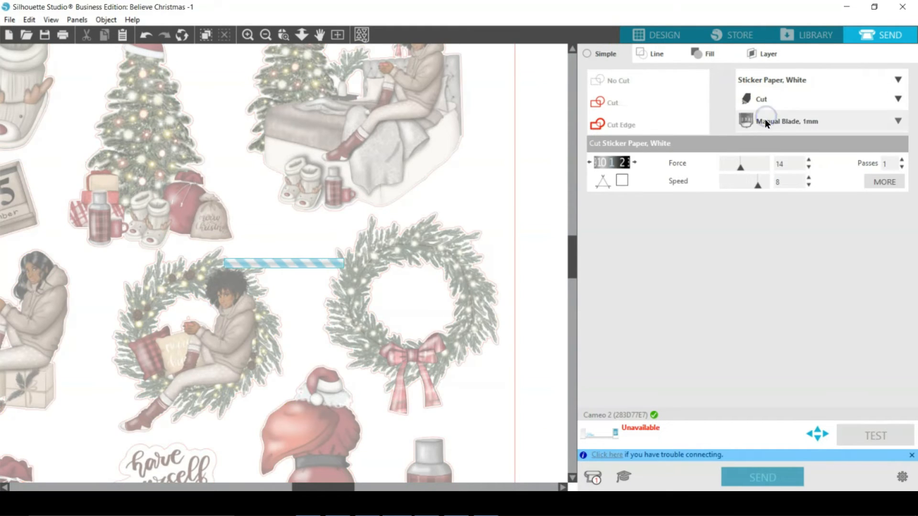
pyautogui.moveTo(740, 168); pyautogui.dragTo(738, 169)
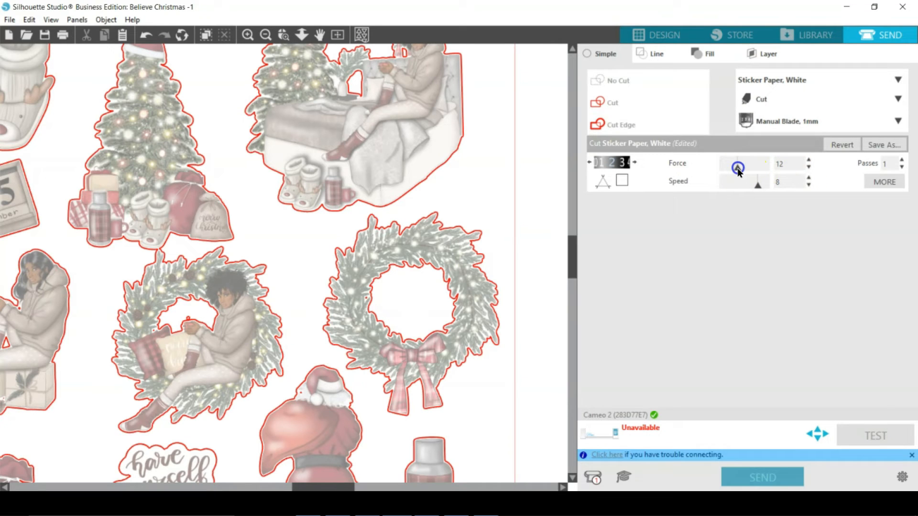